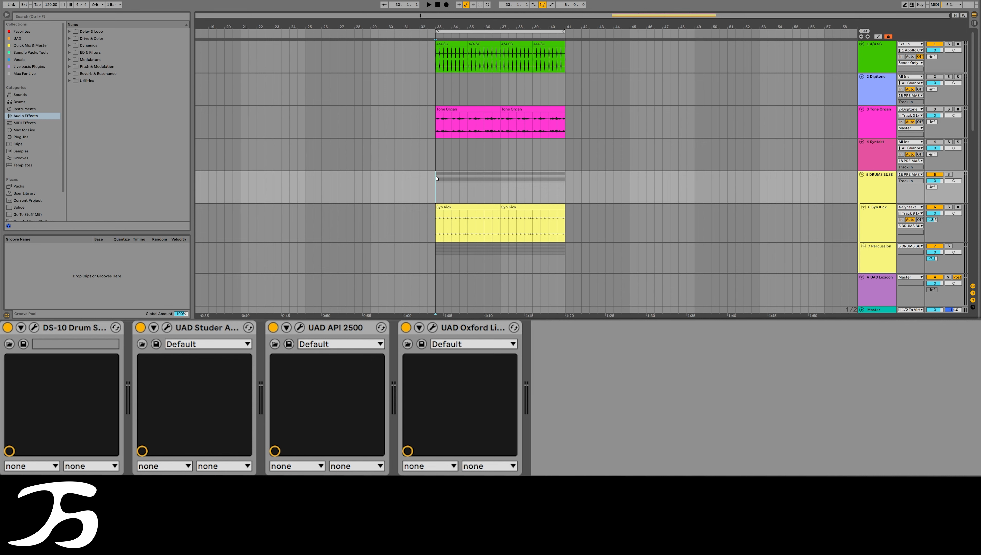
Look over the drum tracks in arrangement and session view, solo the DRUMS BUSS group and play the loop
scroll(436, 178, down, 10)
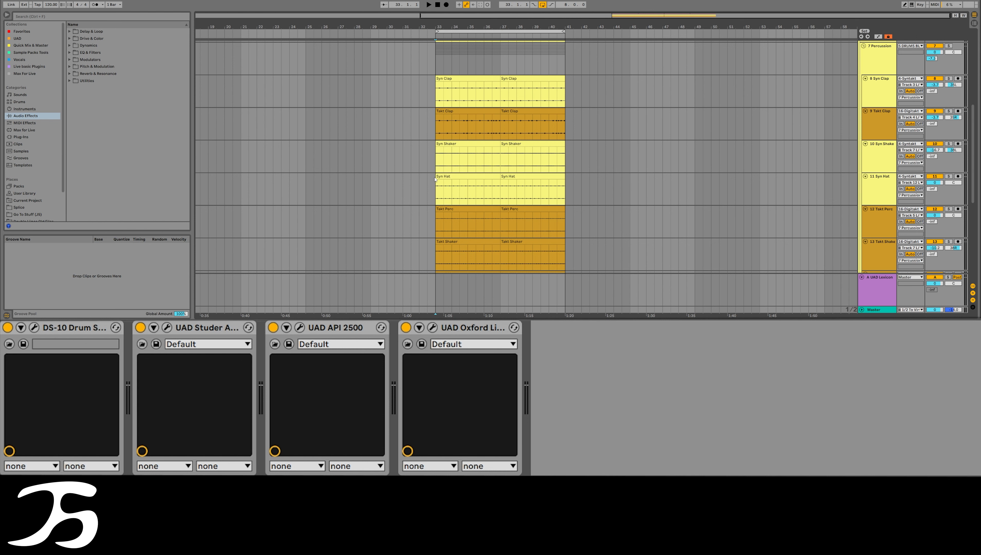
scroll(435, 179, up, 2)
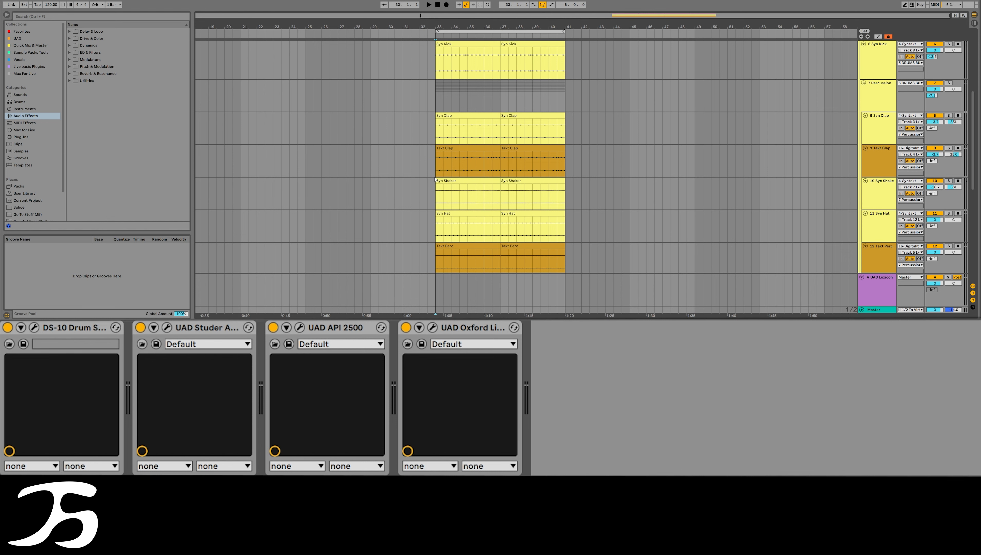
scroll(434, 179, down, 2)
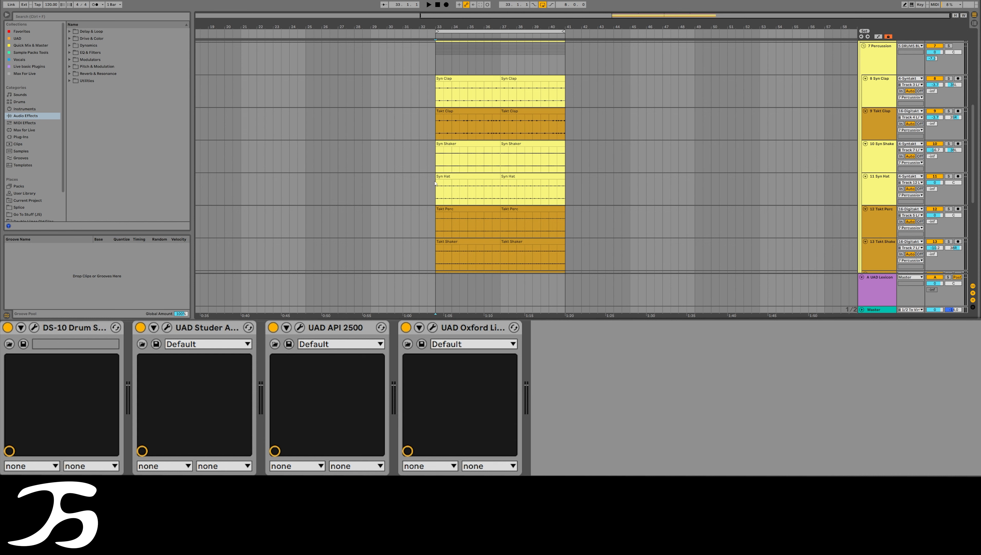
key(Tab)
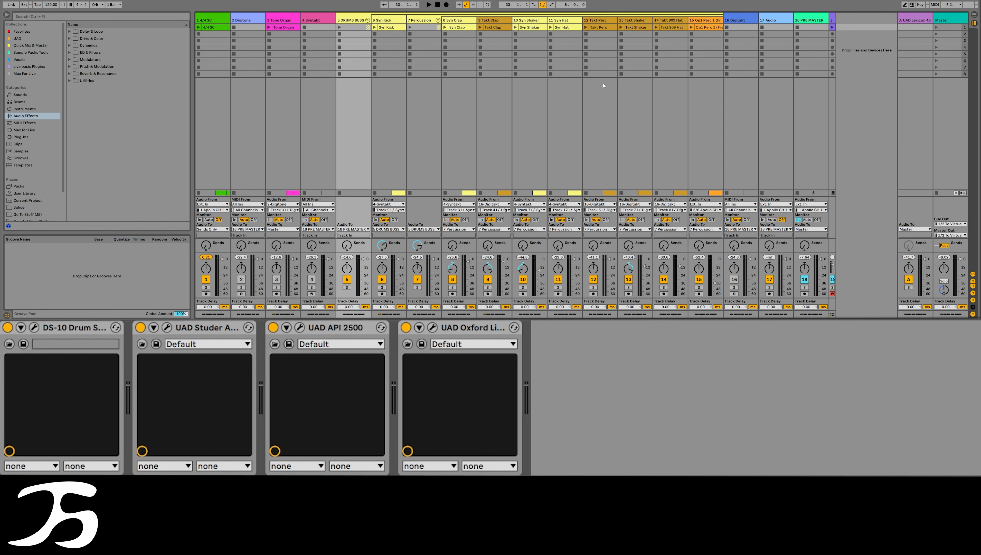
key(Tab)
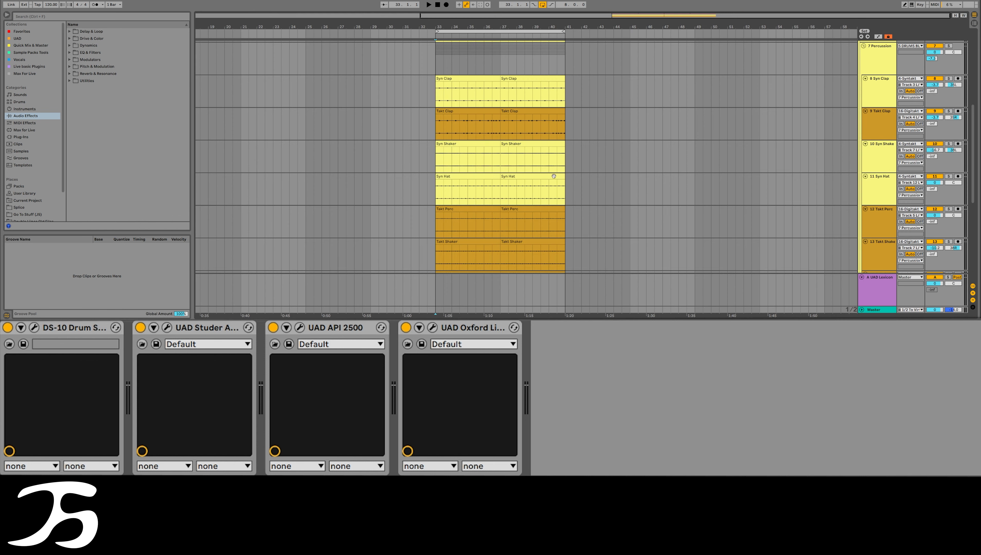
scroll(657, 146, up, 3)
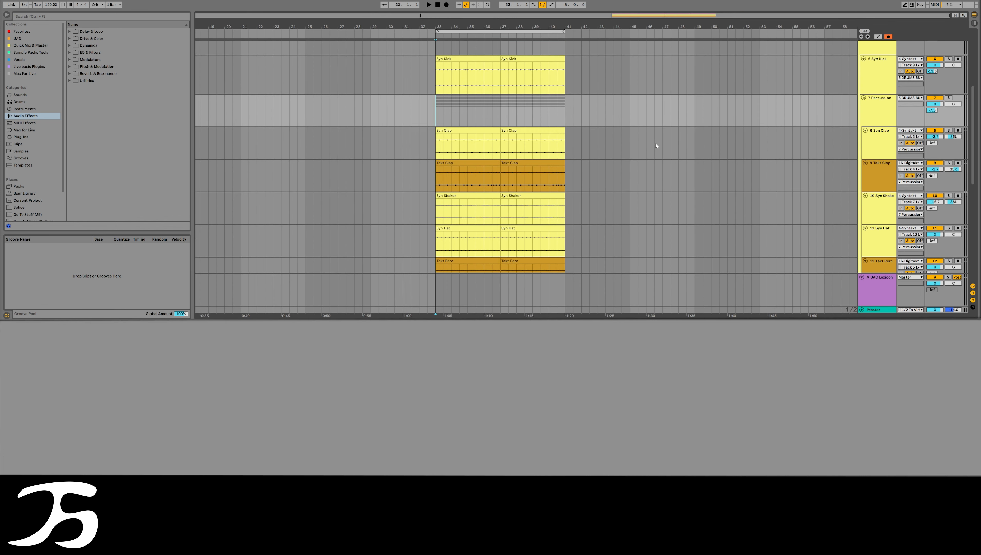
click(949, 63)
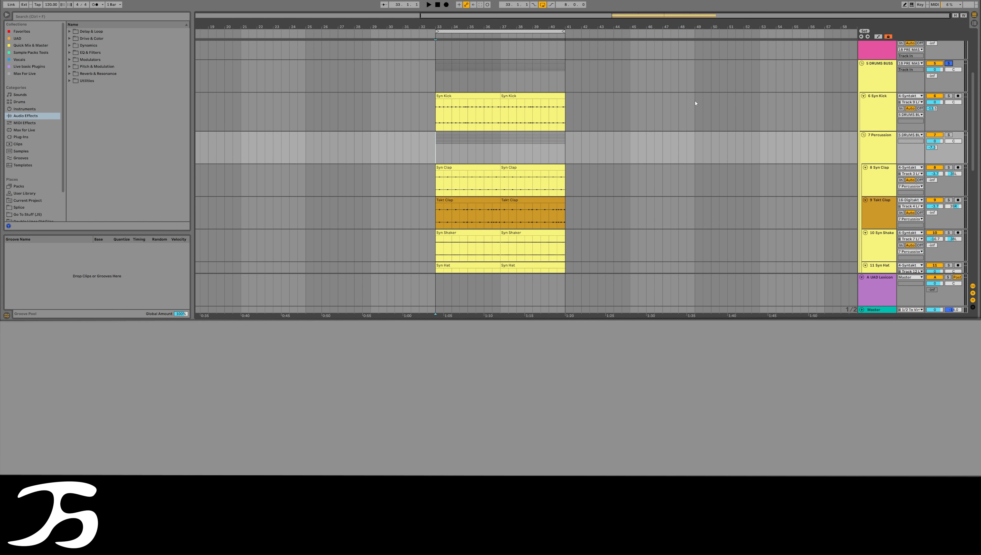
key(space)
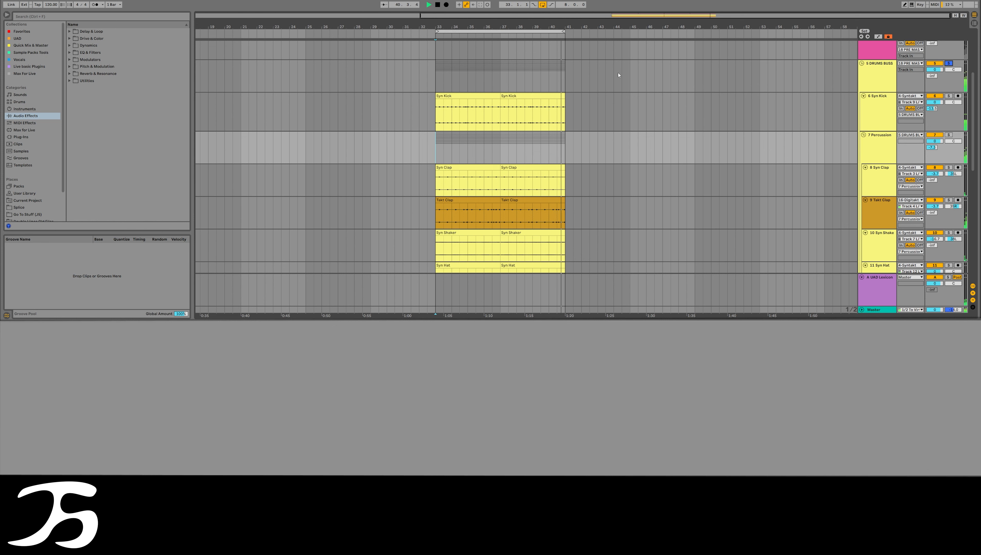
key(space)
Highlight the eight-bar loop range across the tracks, and clear the selection by placing the cursor in the first Takt Shaker clip
scroll(494, 148, down, 8)
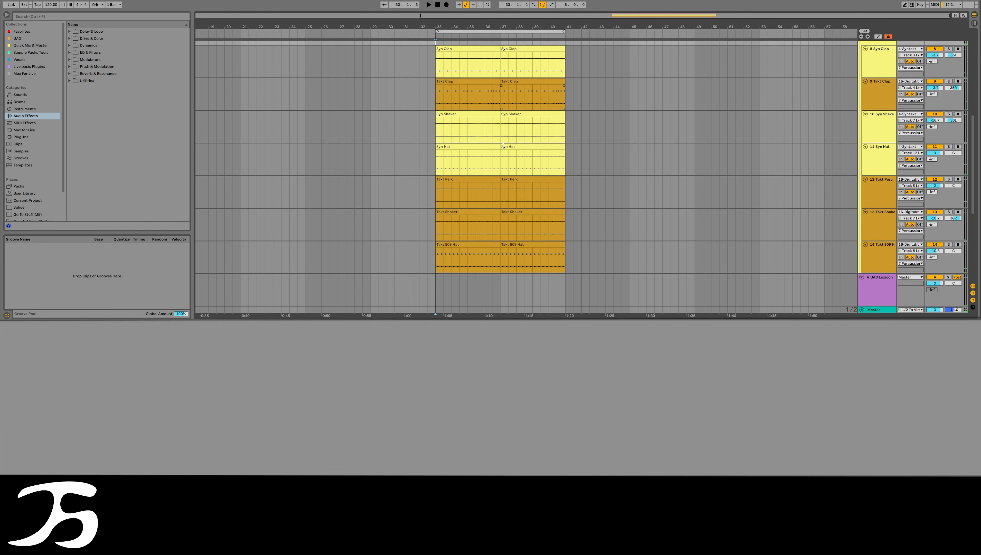
key(ctrl+t)
click(444, 33)
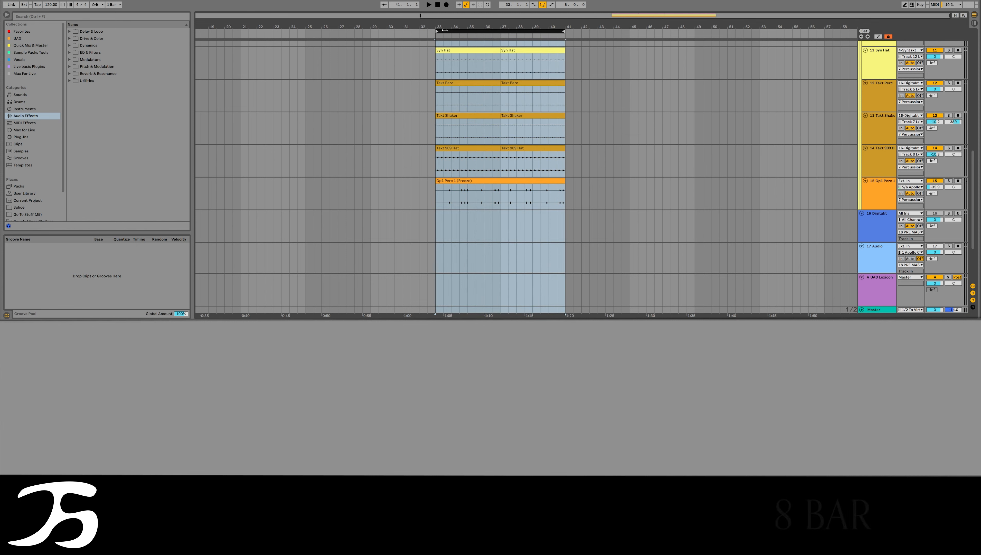
key(ctrl+z)
scroll(445, 145, up, 1)
click(441, 173)
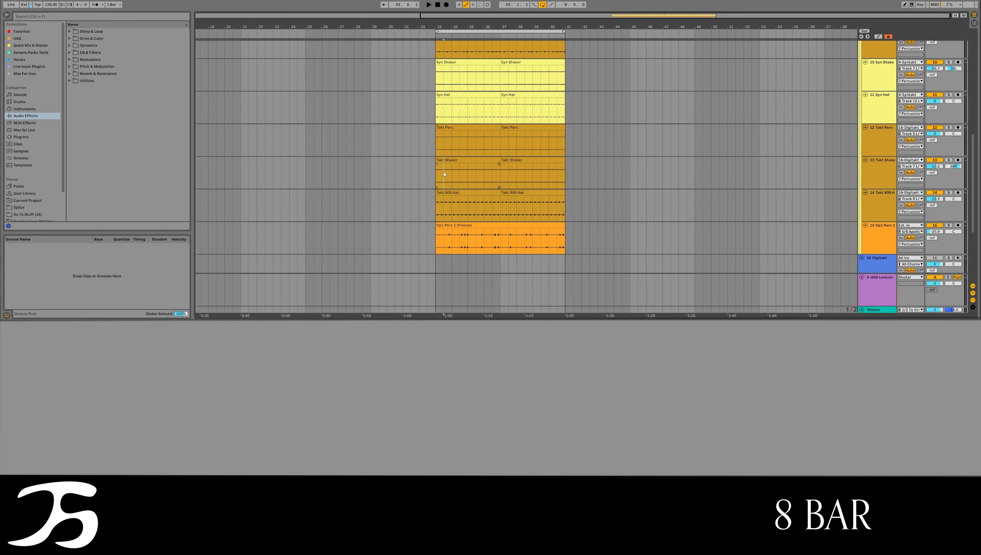
Solo the Syn Kick track and play it on its own
scroll(788, 171, up, 7)
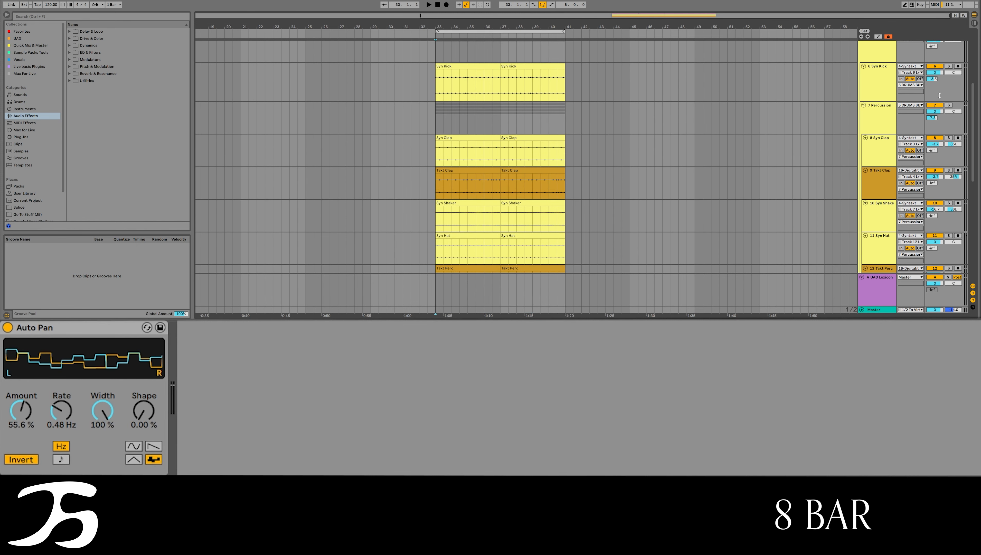
click(949, 66)
key(space)
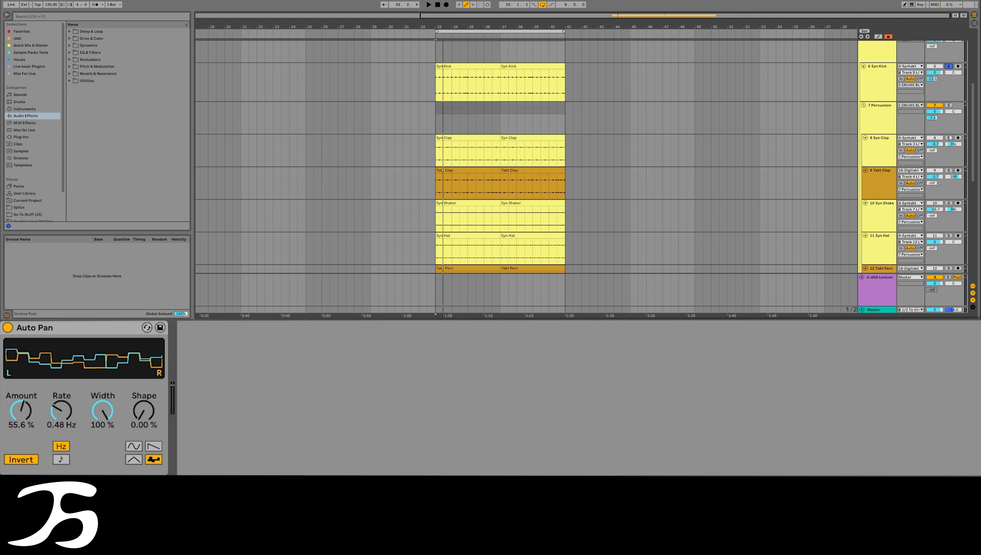
Solo the Syn Clap and Takt Clap tracks together and play the layered claps
click(949, 137)
ctrl+click(949, 170)
key(space)
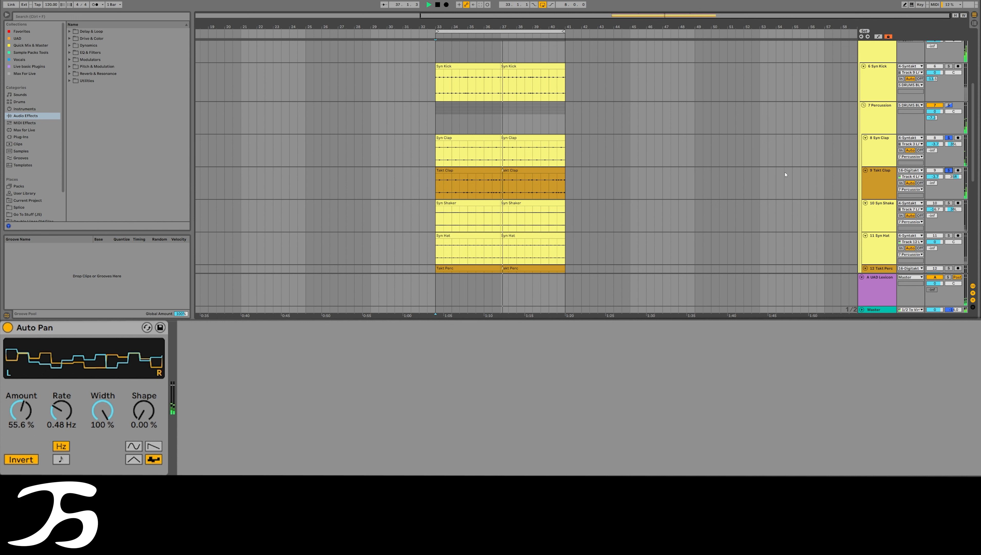
key(space)
Solo only the Takt Clap track, show its EQ Eight device and play it from the start of the loop
click(949, 171)
click(948, 172)
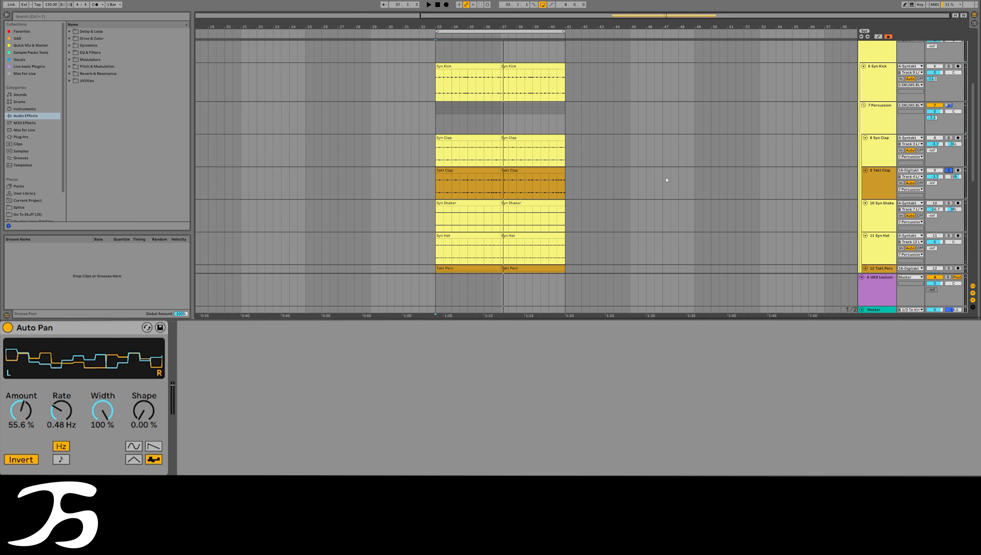
click(437, 188)
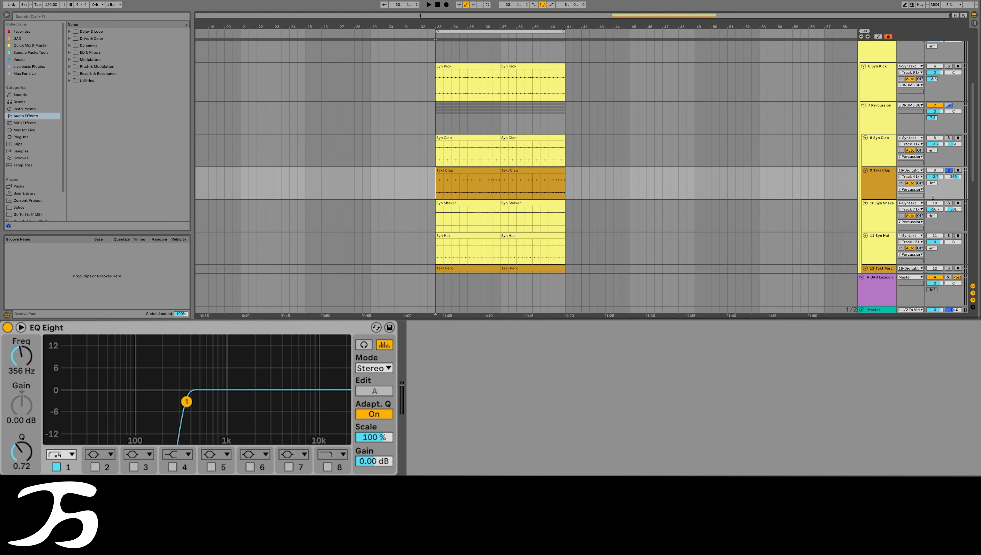
key(space)
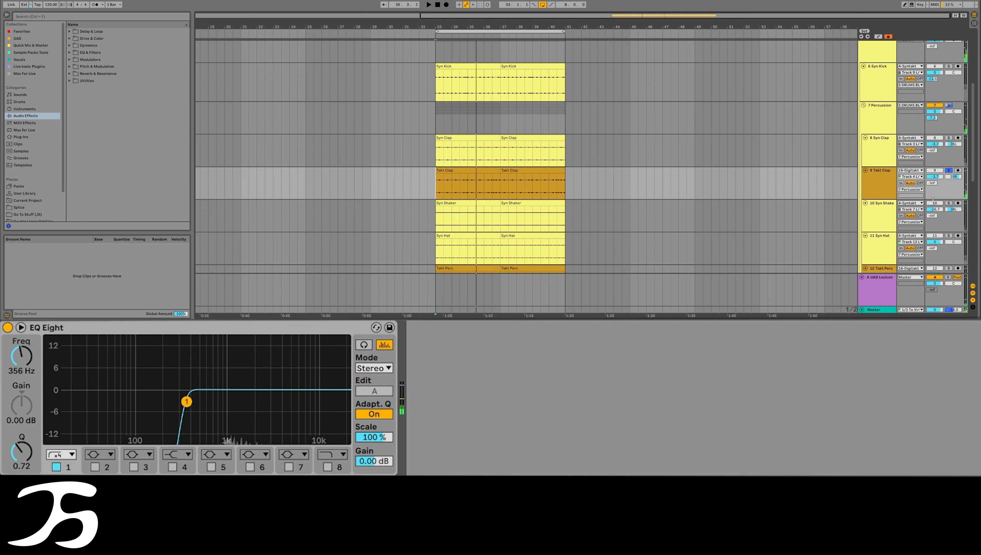
key(space)
Play the Syn Clap track soloed on its own, and again with Takt Clap added to the solo
click(887, 159)
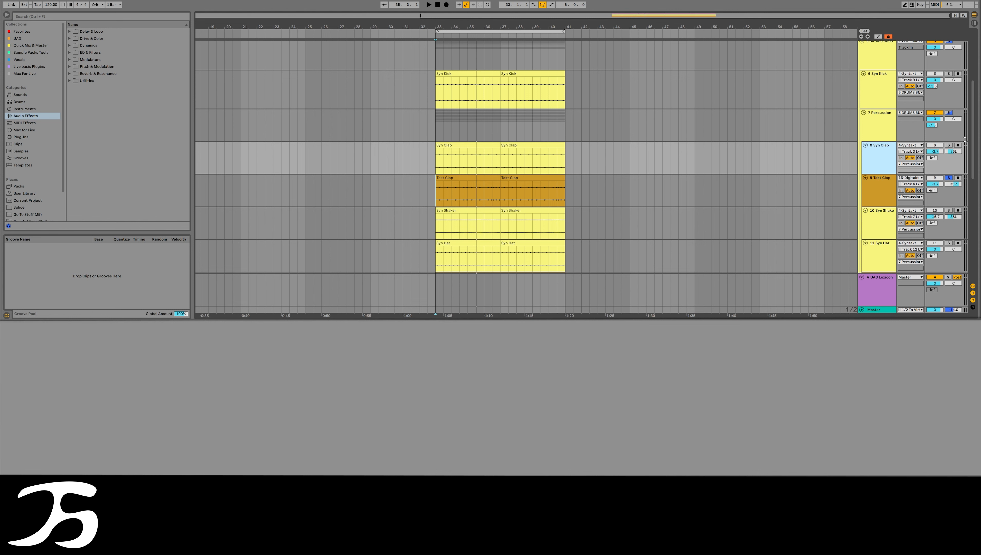
click(950, 145)
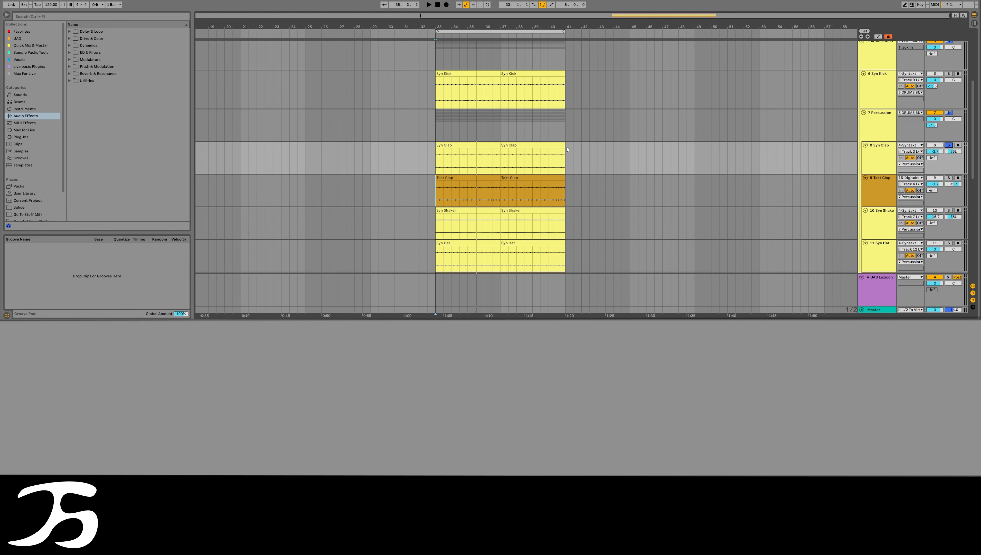
key(space)
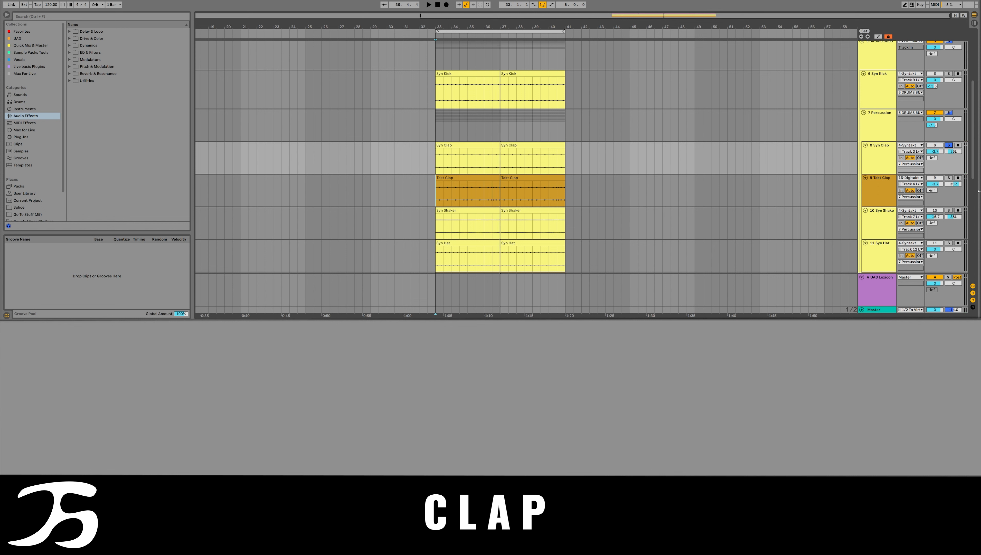
click(950, 178)
key(space)
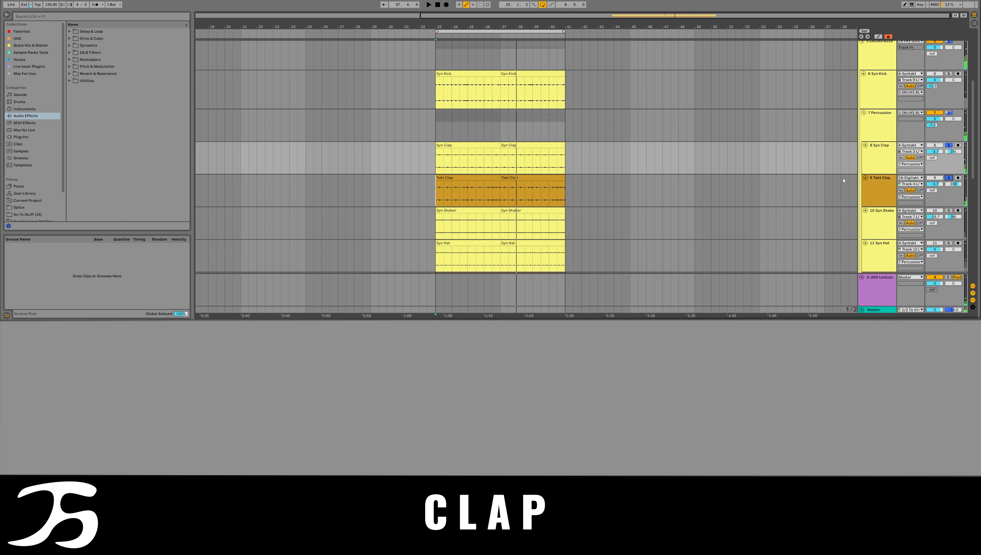
Solo the Syn Shaker track, and switch the solo to Syn Hat to play it from the start of the loop
scroll(611, 184, down, 2)
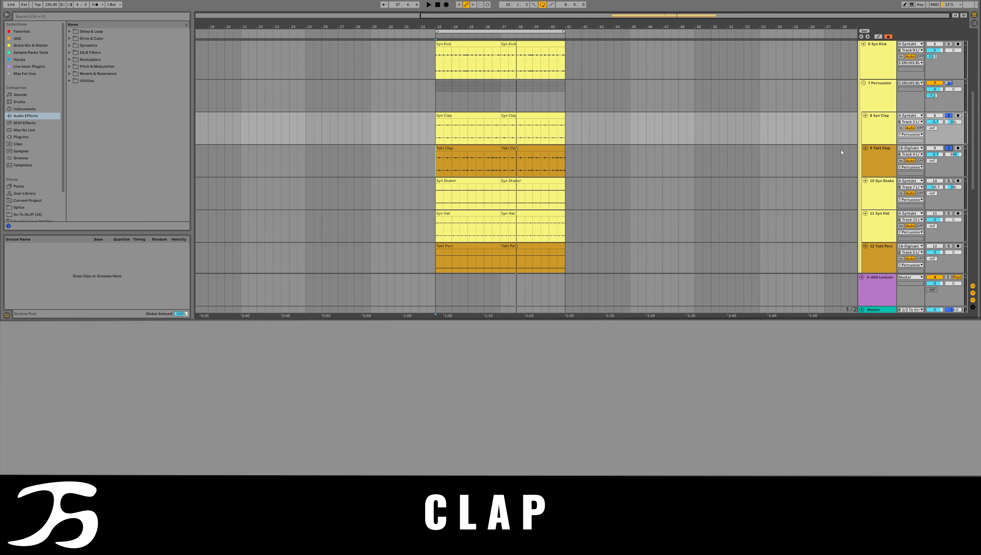
click(949, 180)
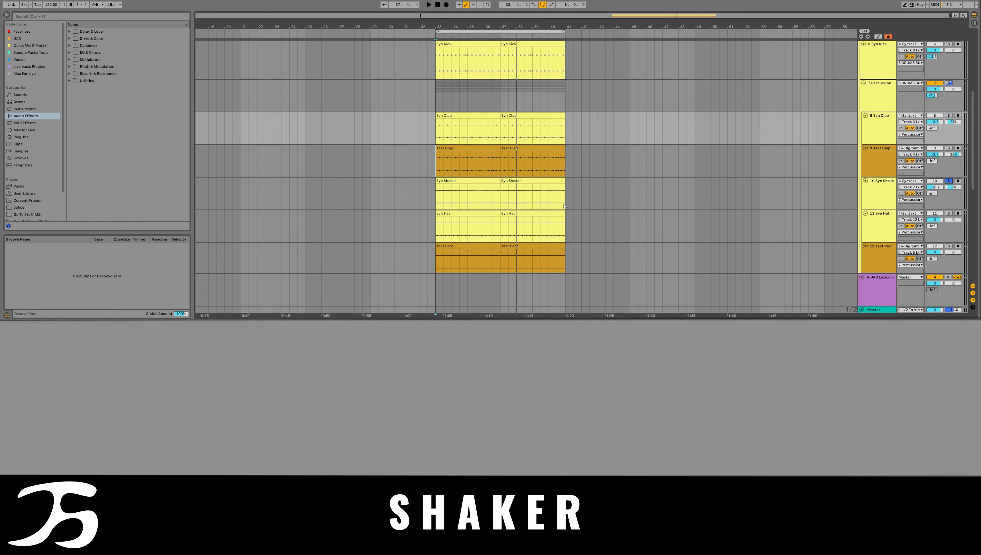
scroll(517, 191, down, 2)
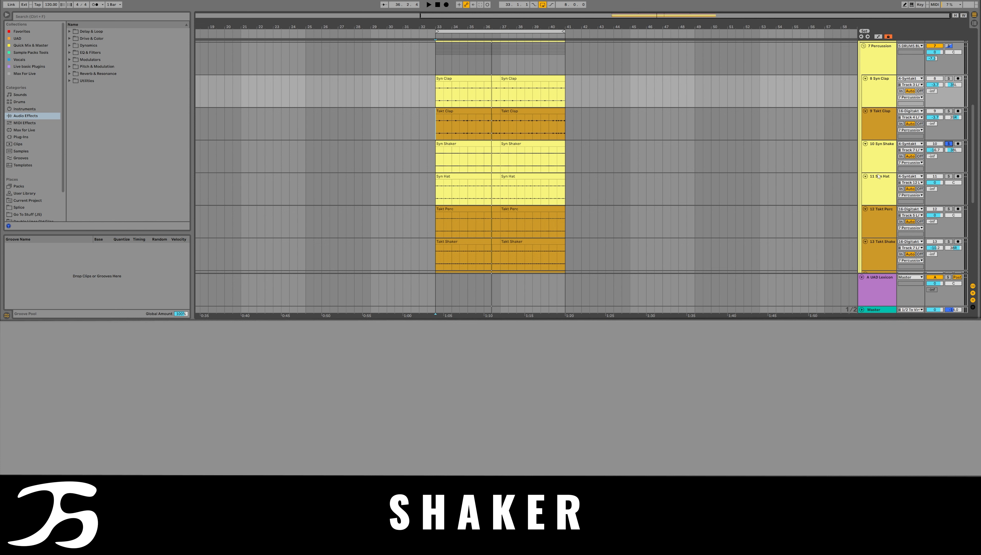
click(949, 176)
click(498, 193)
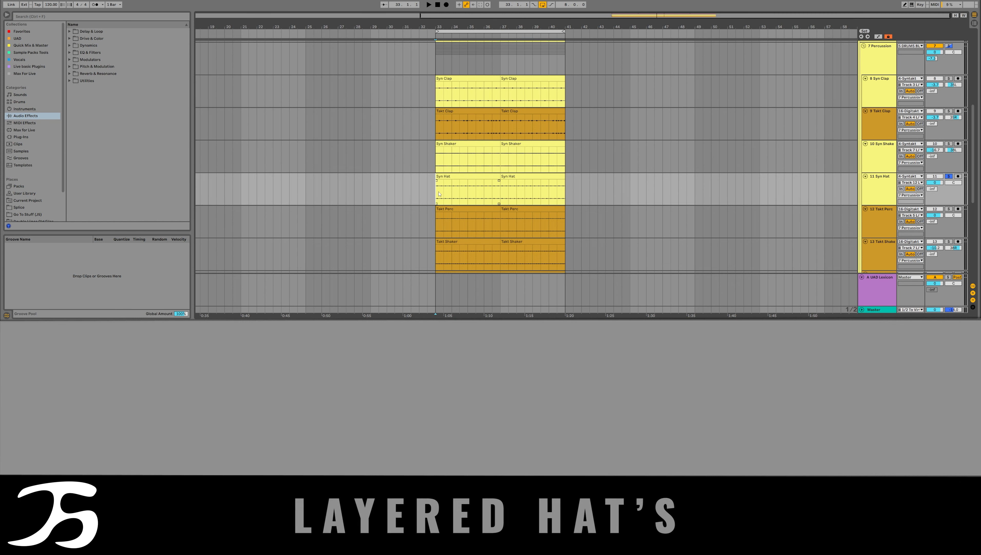
key(space)
click(511, 192)
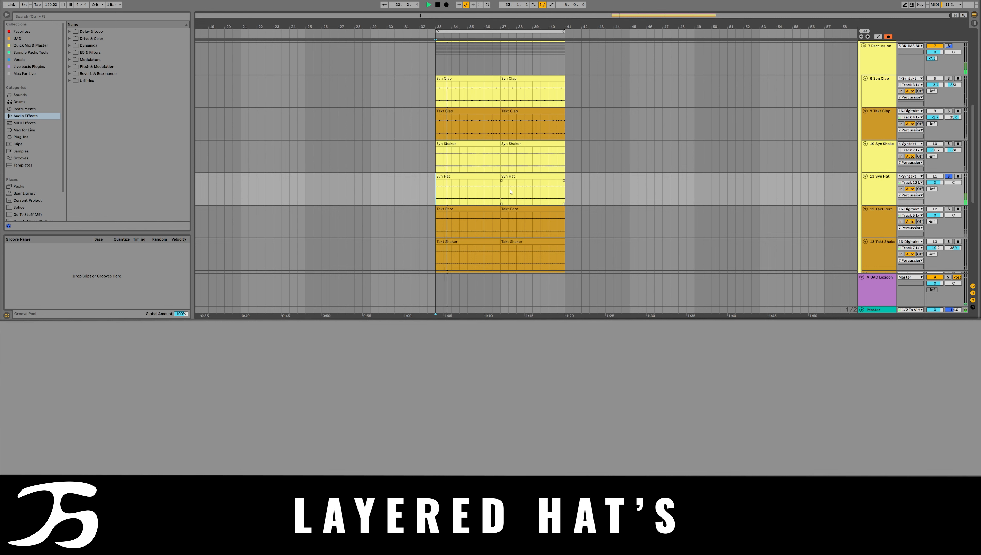
Add the Takt 909 Hat track to the soloed Syn Hat and play both hats together
scroll(511, 192, down, 2)
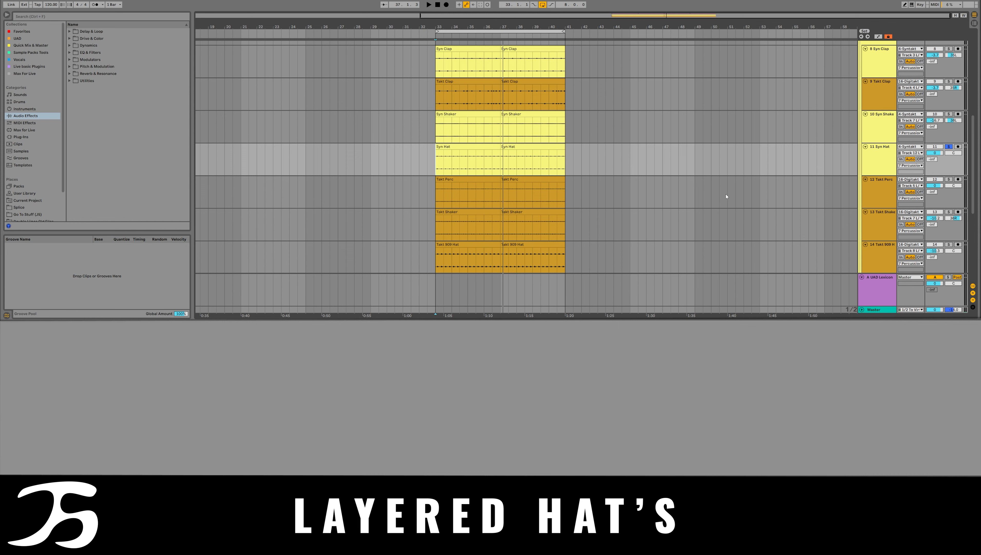
scroll(736, 200, down, 1)
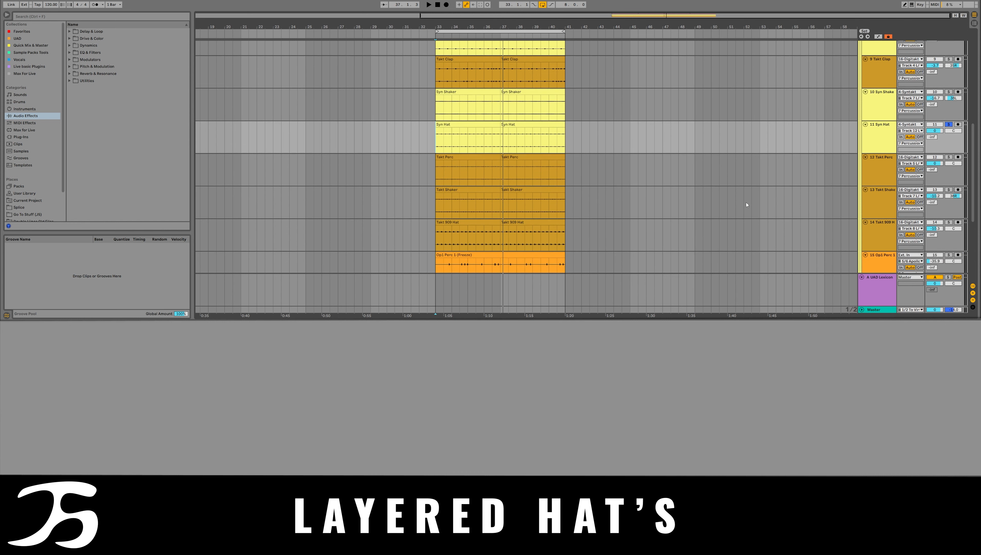
click(951, 224)
key(space)
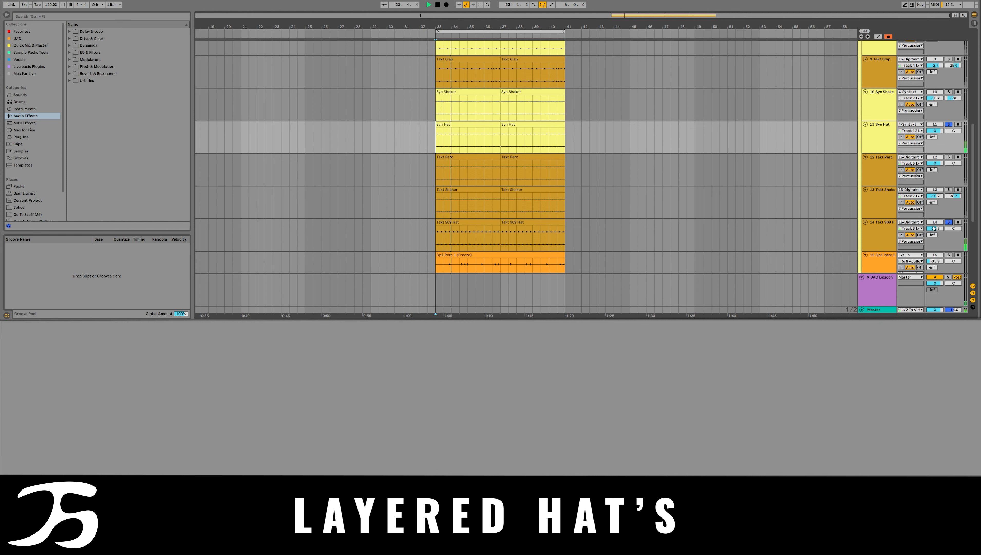
Play the Takt Perc track soloed on its own, and likewise the Takt Shaker track
click(948, 222)
click(948, 125)
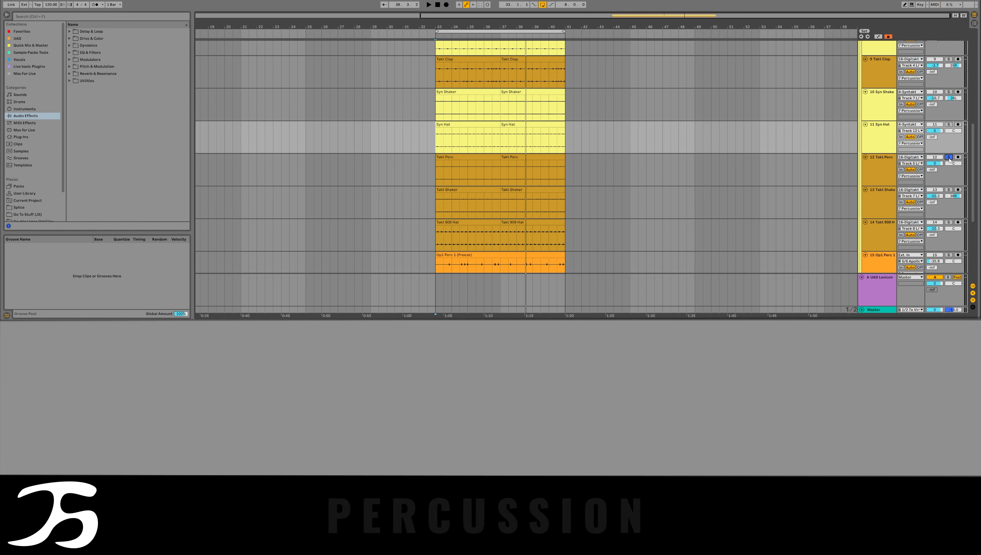
key(space)
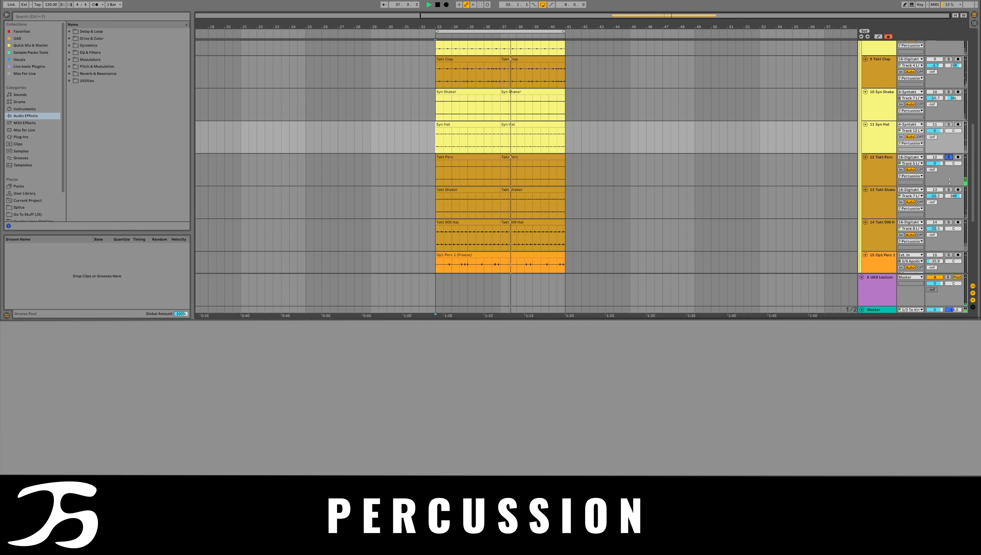
click(949, 189)
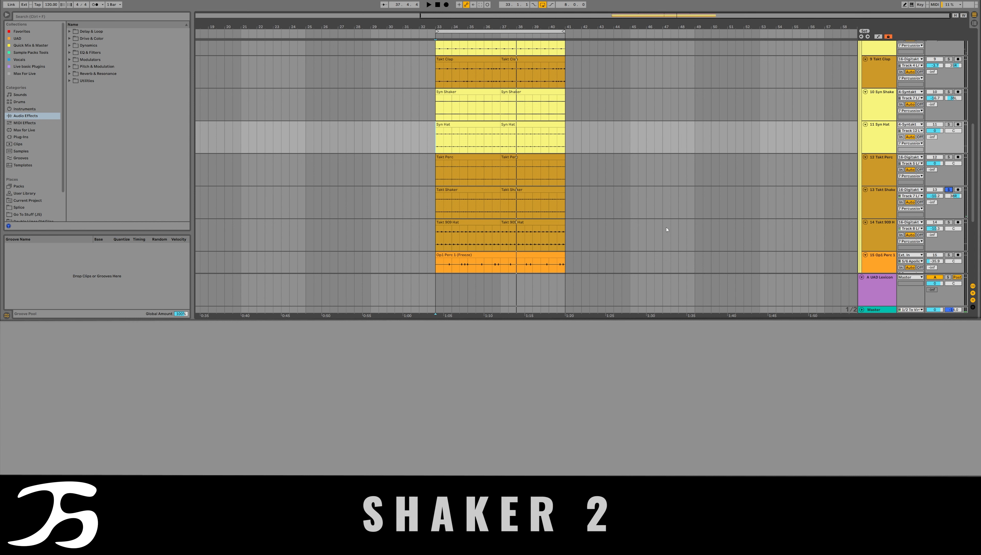
key(space)
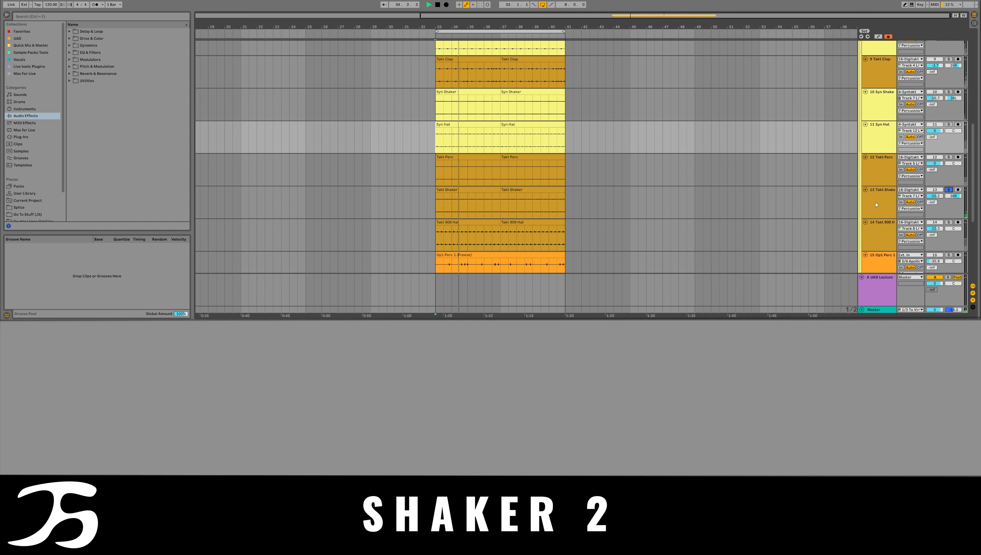
Move the Takt Shaker track directly below Syn Shaker and add Syn Shaker to the solo
click(885, 202)
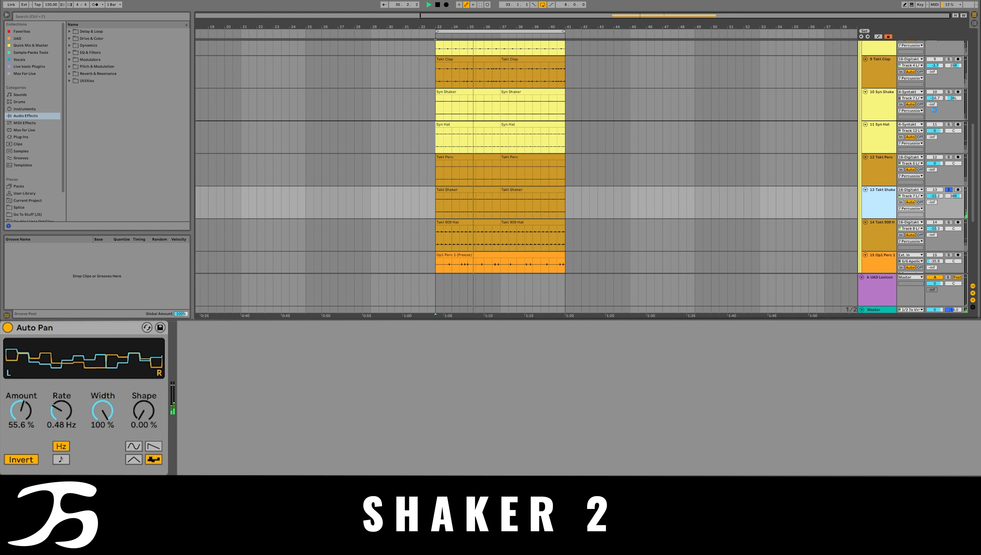
drag(934, 110, 934, 111)
click(949, 92)
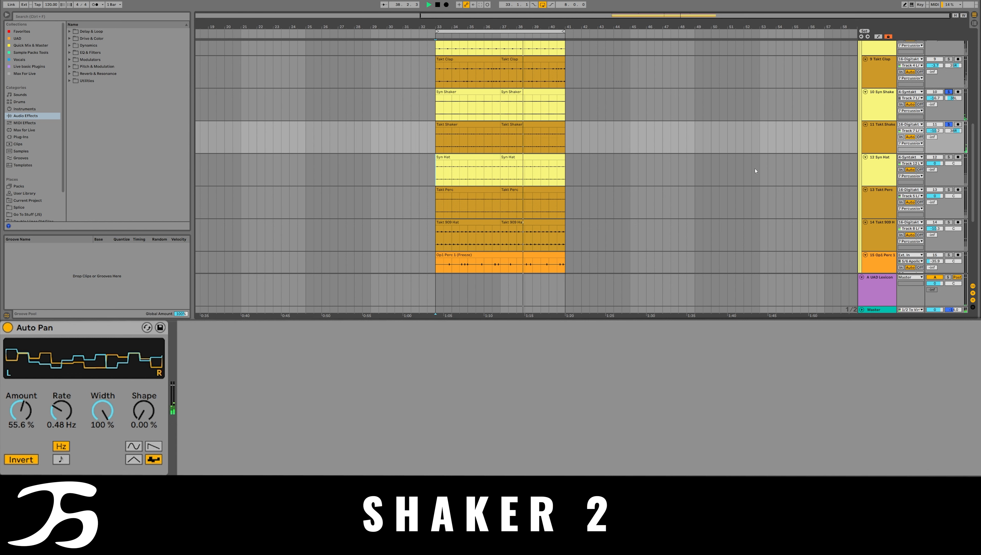
Solo the Op1 Perc track, play it on its own and select its FabFilter Timeless 3 device
scroll(812, 165, down, 1)
scroll(814, 167, down, 1)
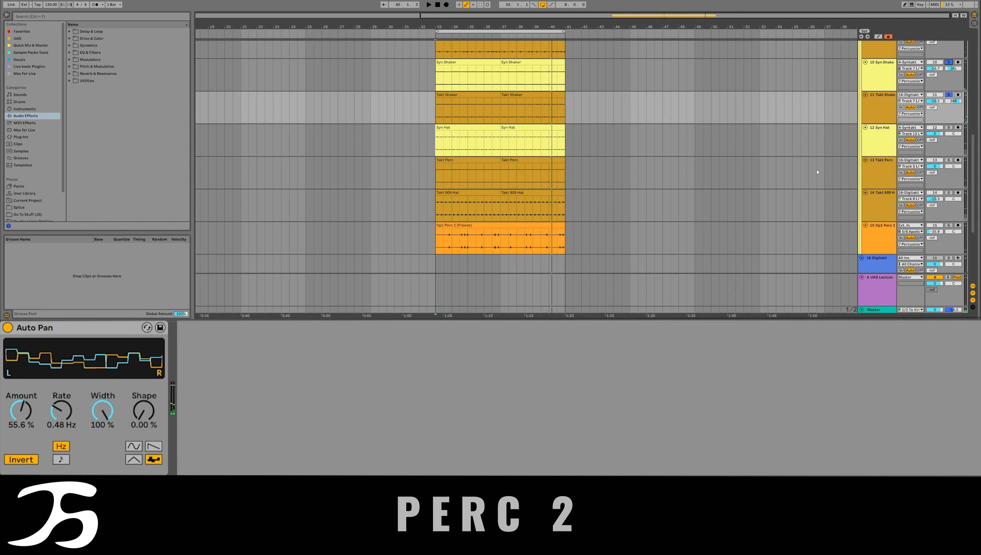
click(937, 232)
click(950, 227)
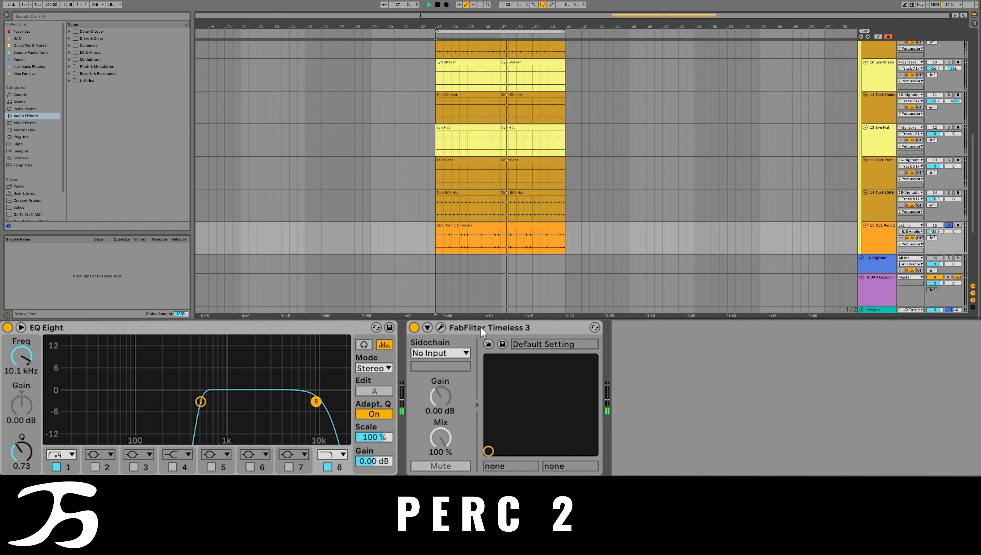
click(496, 330)
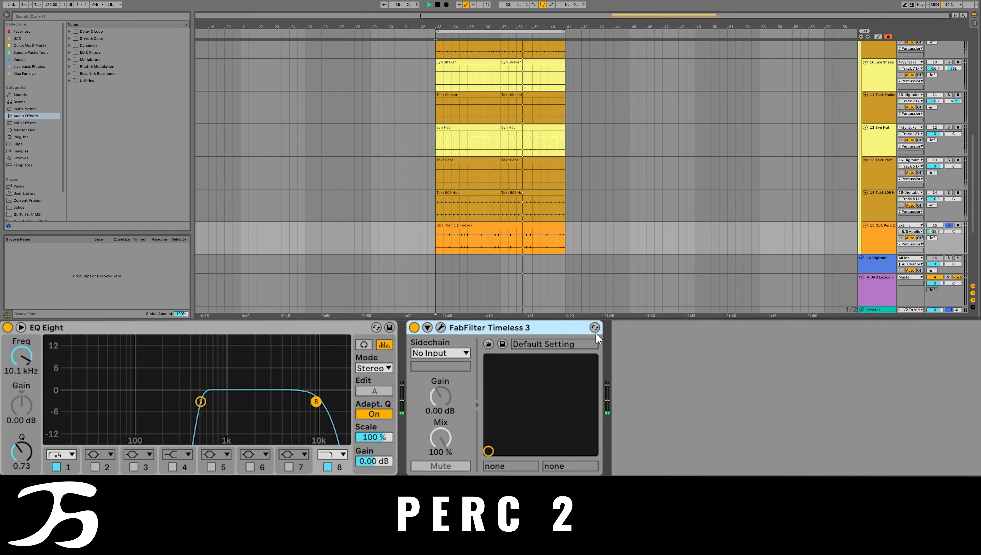
Take Op1 Perc out of solo, and solo the Percussion group to play all its layers together from the loop start
key(space)
click(949, 225)
scroll(954, 189, up, 4)
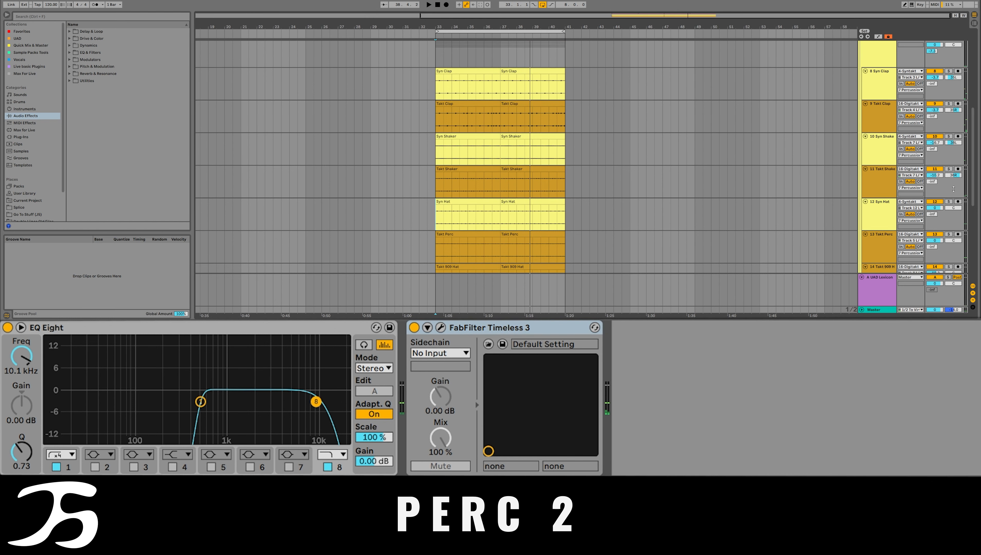
scroll(954, 189, up, 3)
click(949, 105)
key(space)
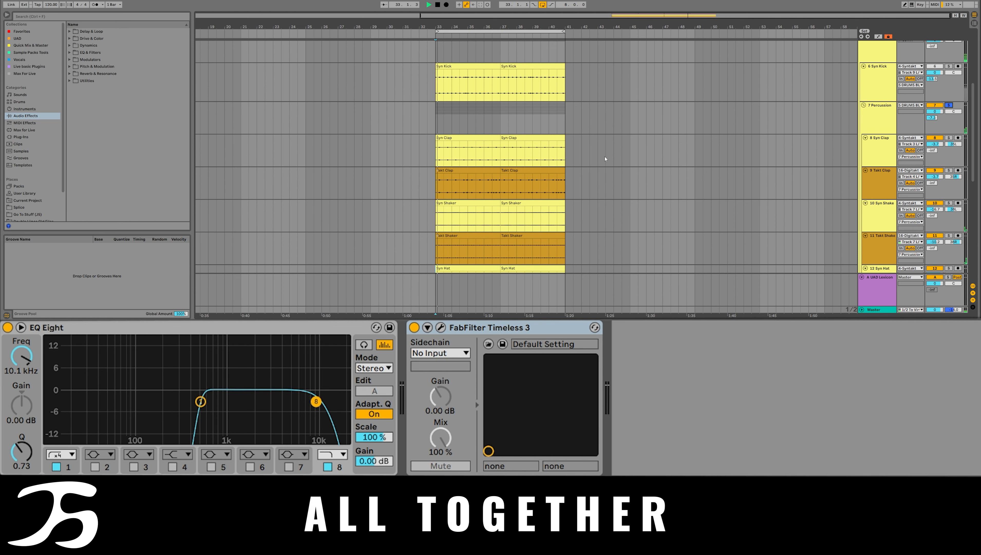
Switch off the low-cut band 1 in the Takt Clap track's EQ Eight and play that track soloed
scroll(605, 159, down, 1)
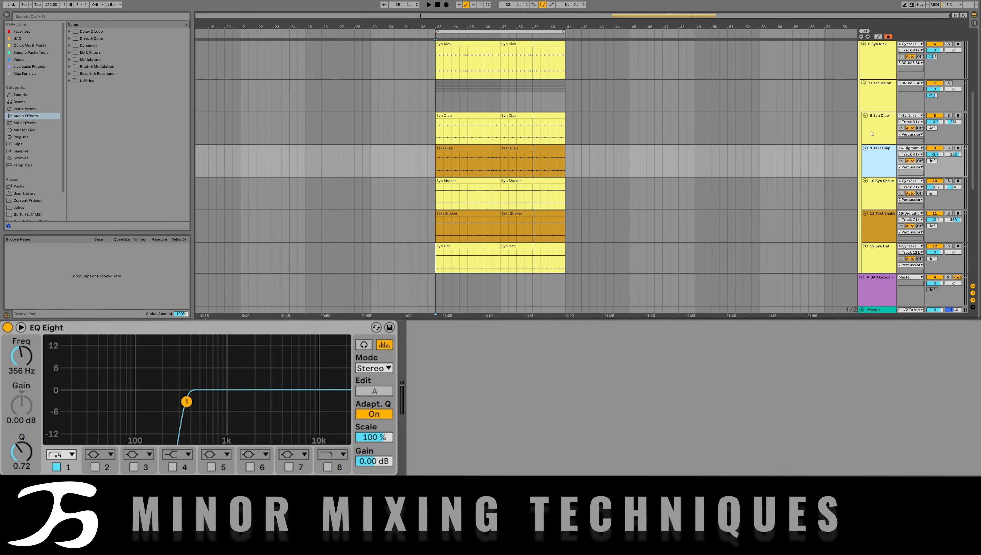
scroll(656, 191, down, 1)
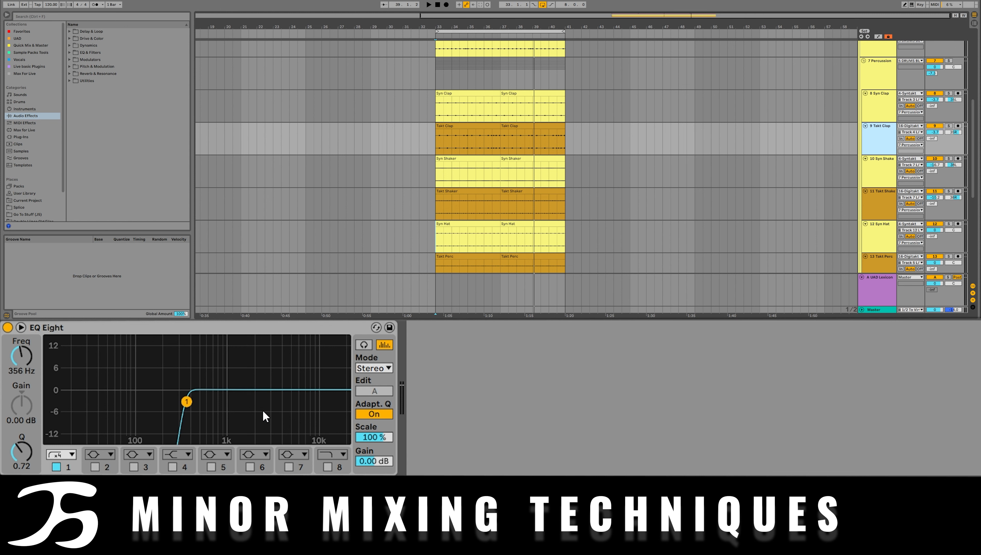
click(56, 466)
click(949, 126)
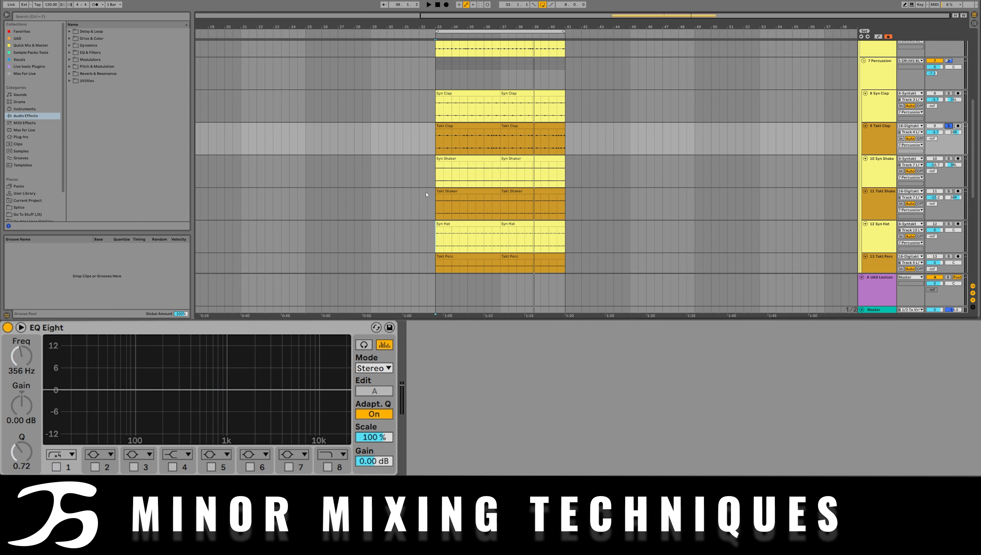
key(space)
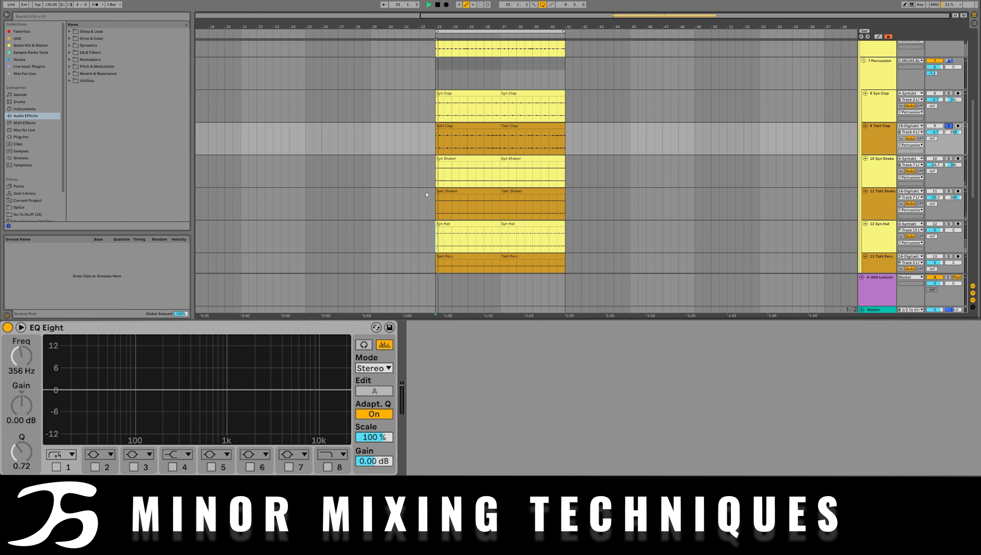
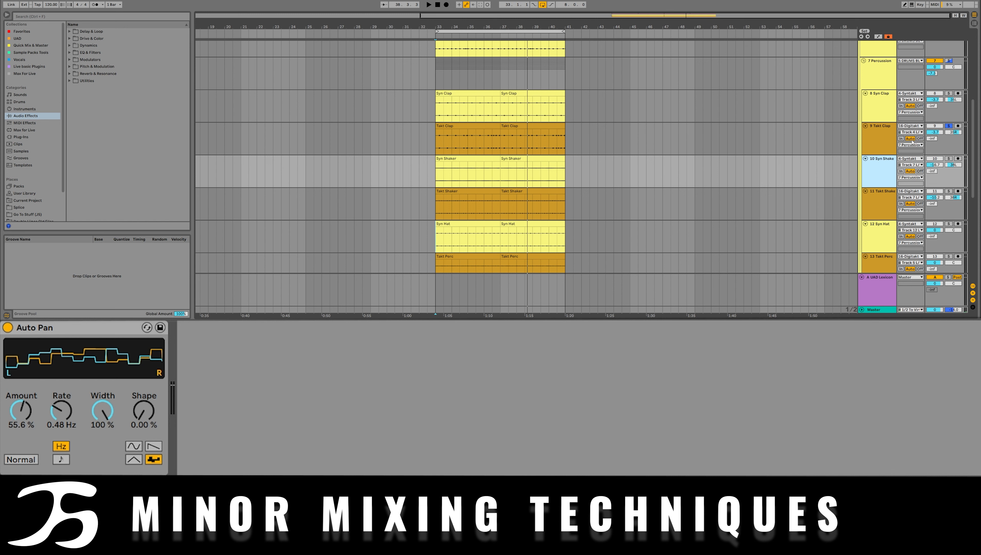
Switch the solo from Takt Clap to Syn Shaker and play the shaker on its own
click(947, 126)
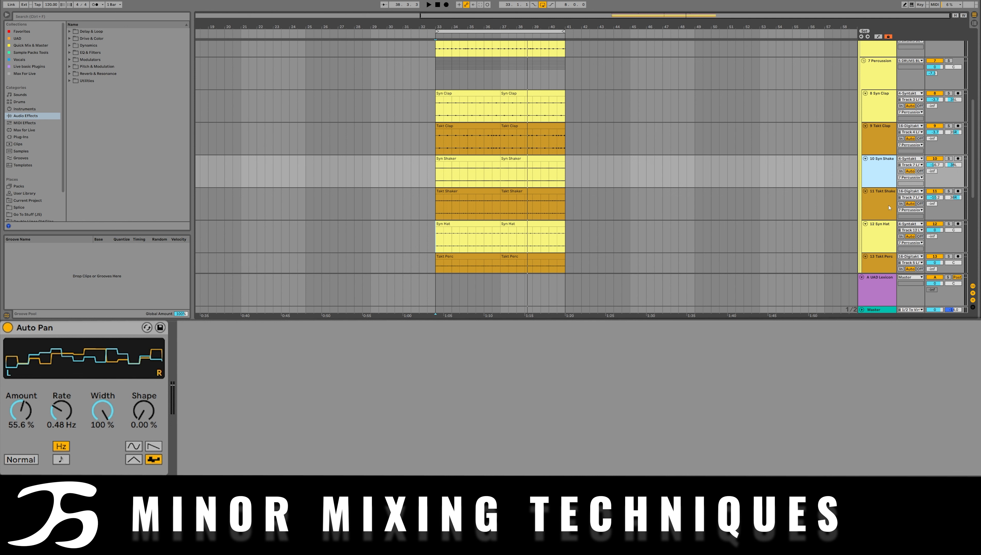
click(949, 158)
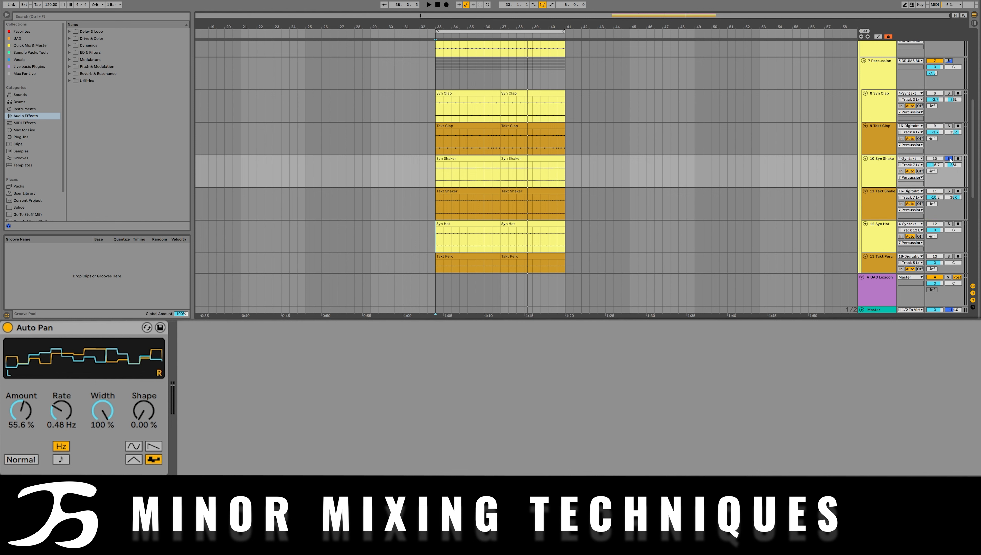
key(space)
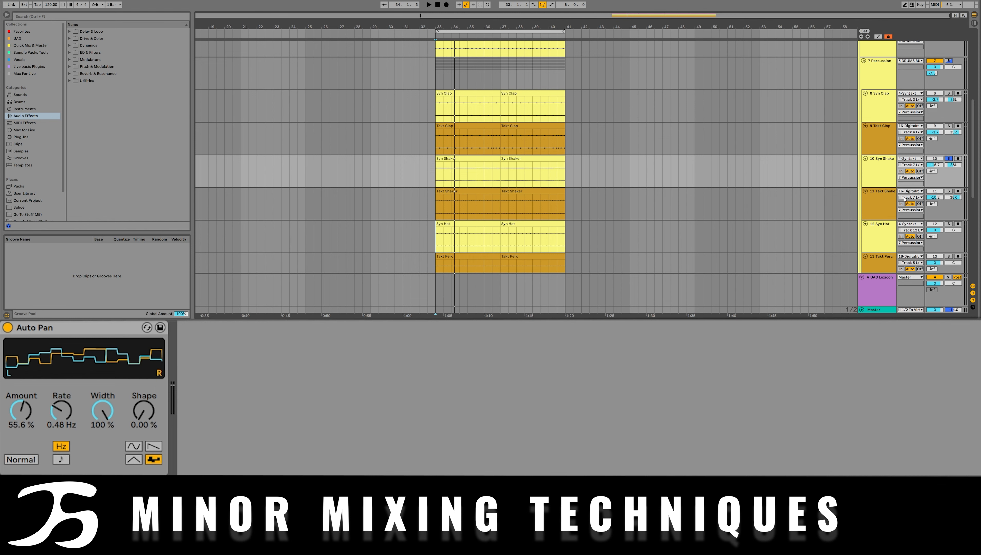
Compare the Auto Pan devices on Takt Shaker and Syn Shaker, and play both shaker tracks soloed together
click(883, 204)
scroll(883, 203, down, 2)
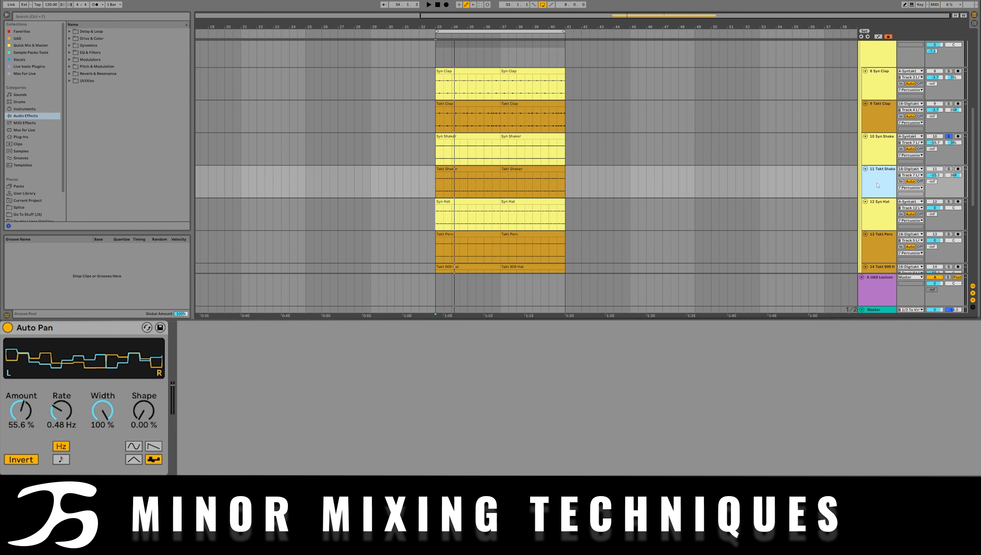
click(884, 161)
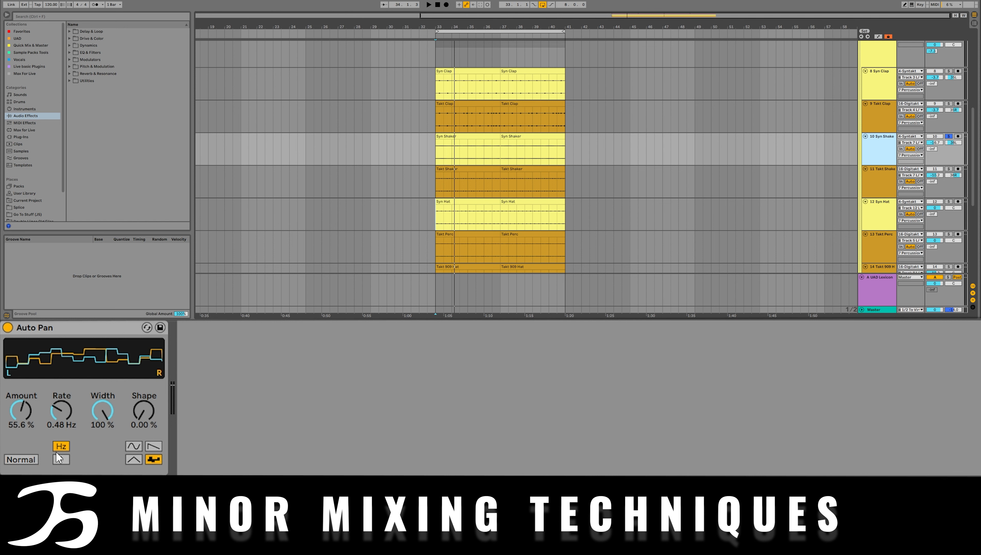
right_click(64, 329)
key(Escape)
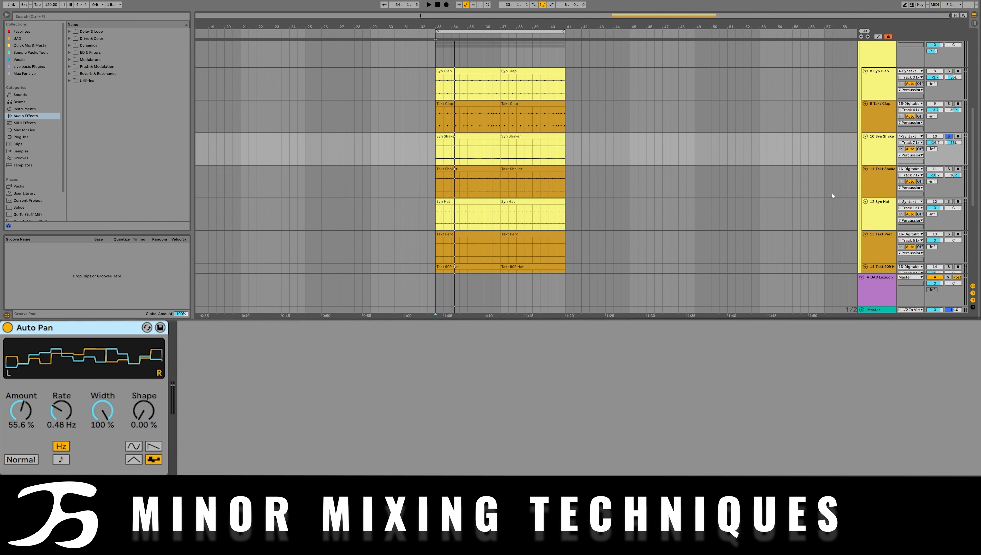
click(890, 180)
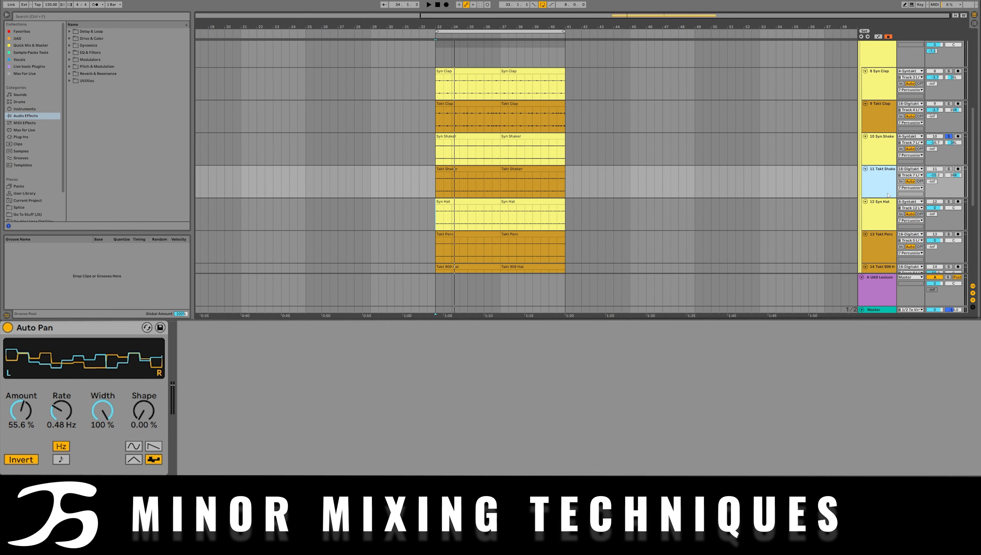
click(949, 169)
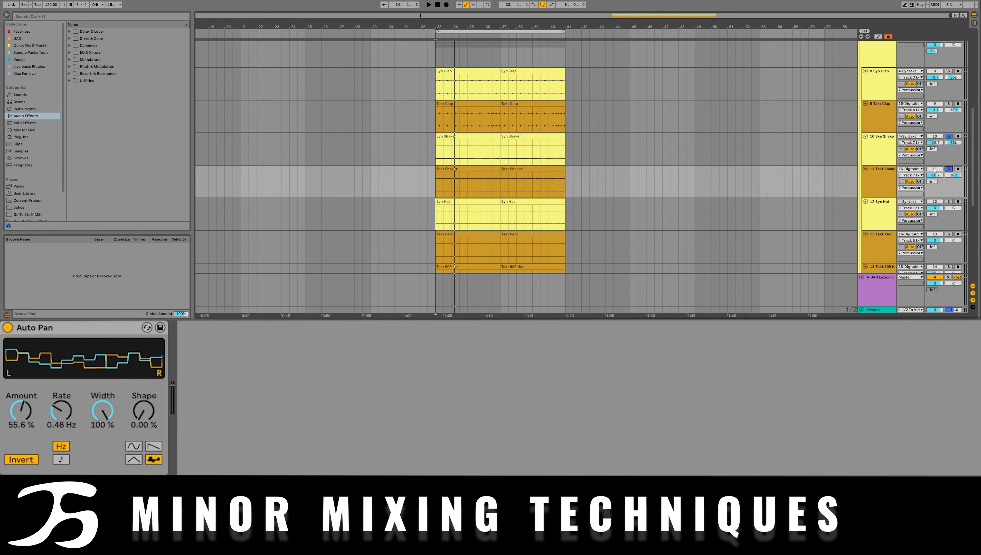
key(space)
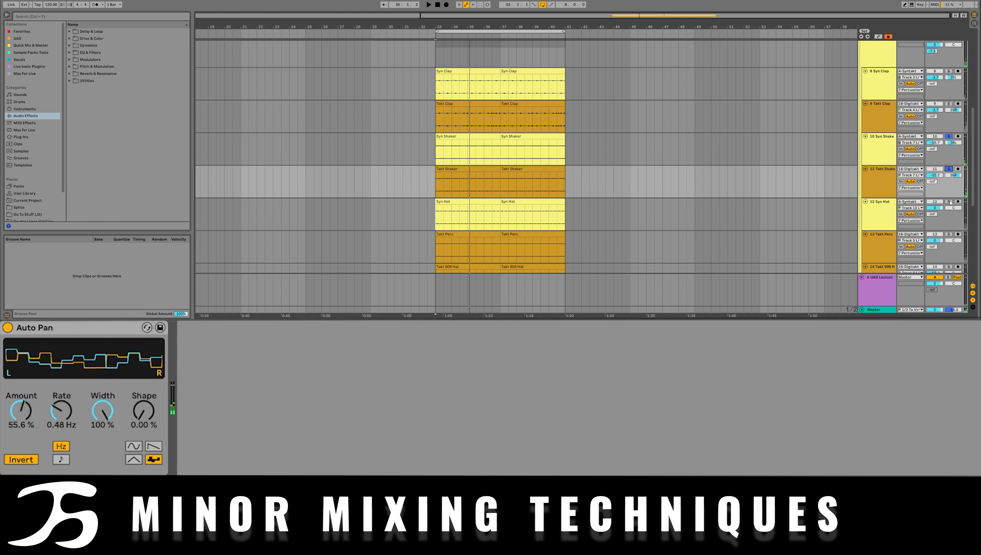
Solo Syn Hat and check the Syn Hat, Takt Perc and Takt 909 Hat tracks for effect devices
click(884, 204)
click(948, 201)
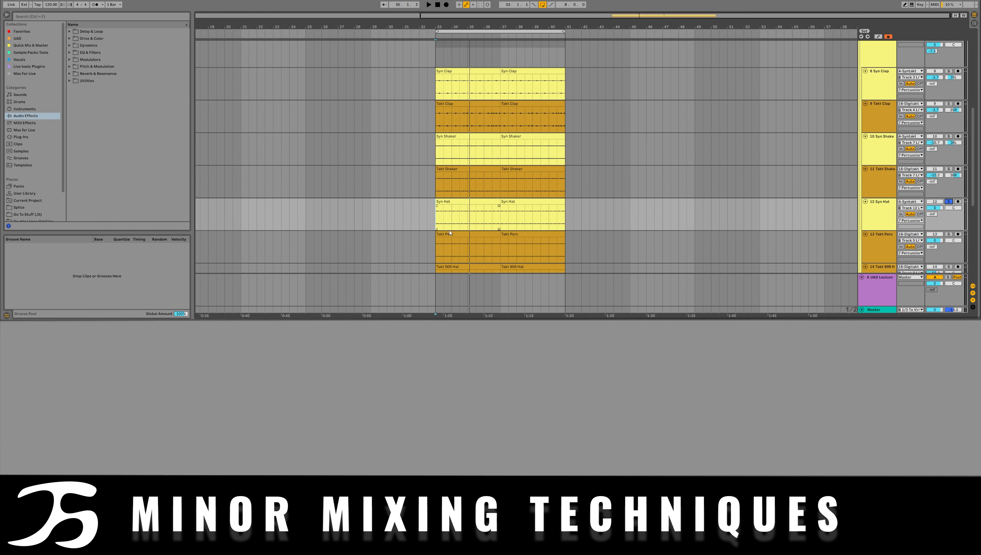
scroll(859, 185, down, 3)
click(871, 175)
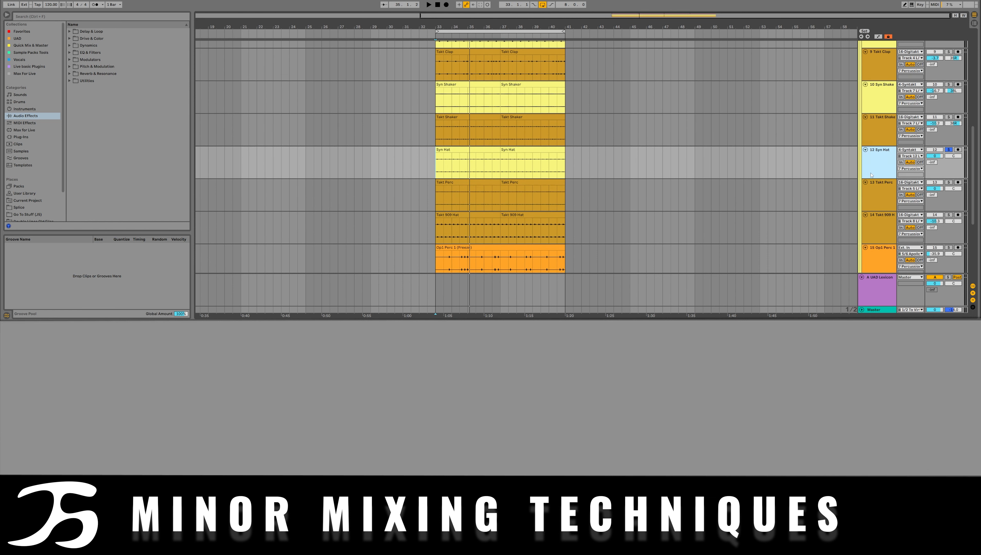
click(877, 197)
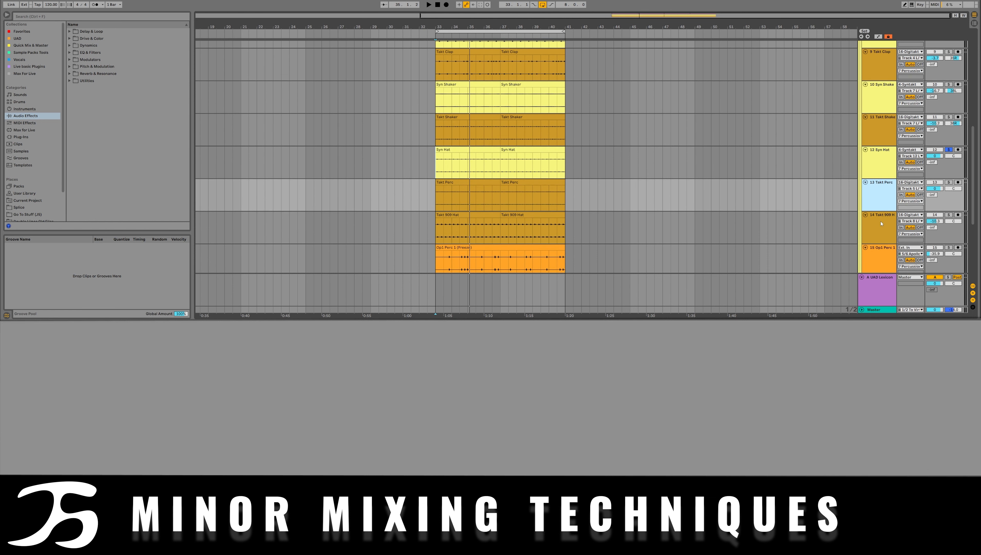
scroll(877, 200, down, 2)
double_click(875, 204)
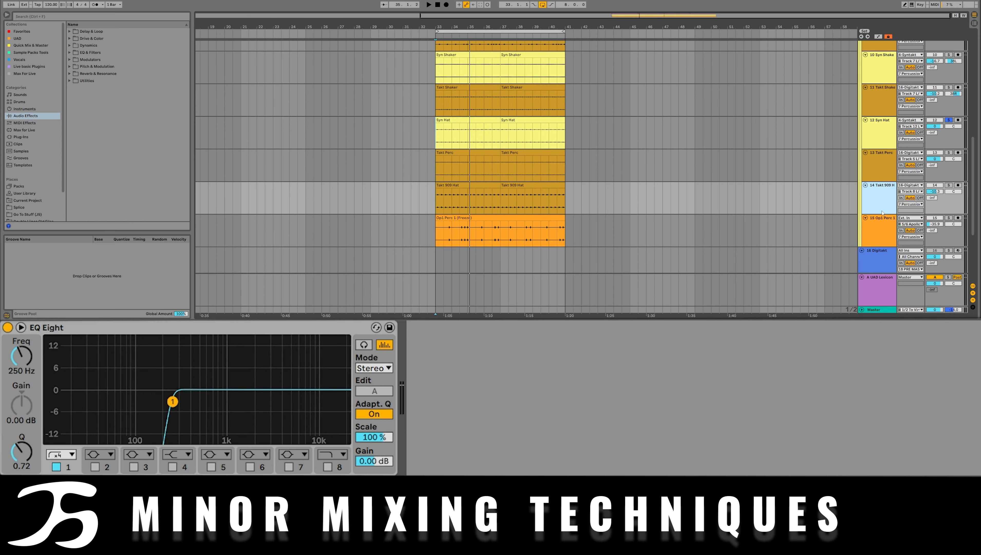
Play Takt 909 Hat soloed, comparing its EQ Eight with the 250 Hz low cut off and on in the enlarged display
click(948, 185)
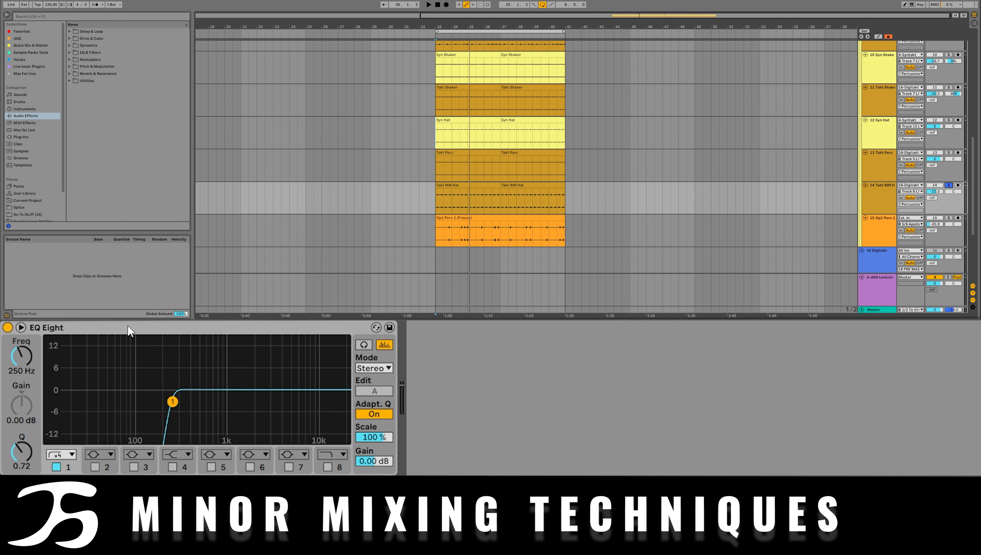
click(56, 467)
key(space)
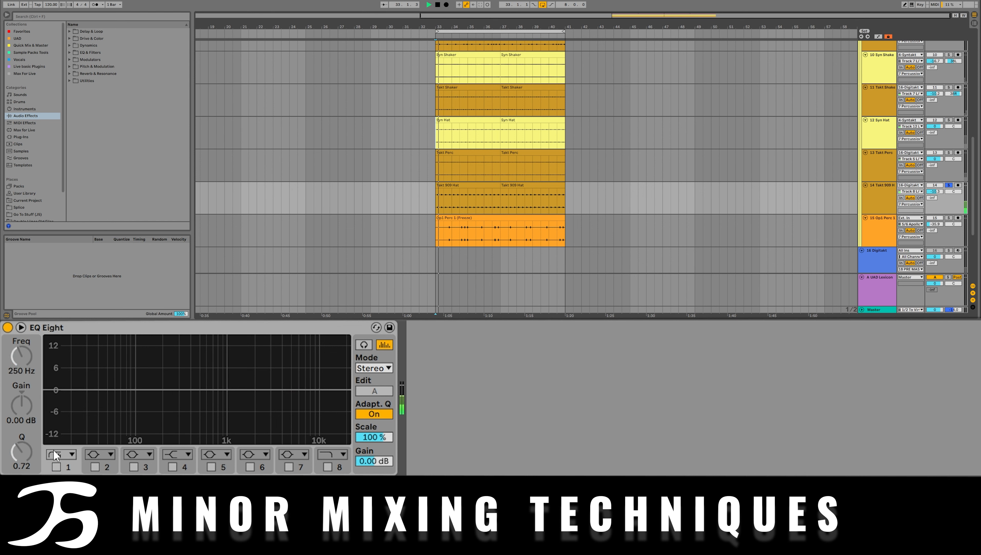
click(21, 327)
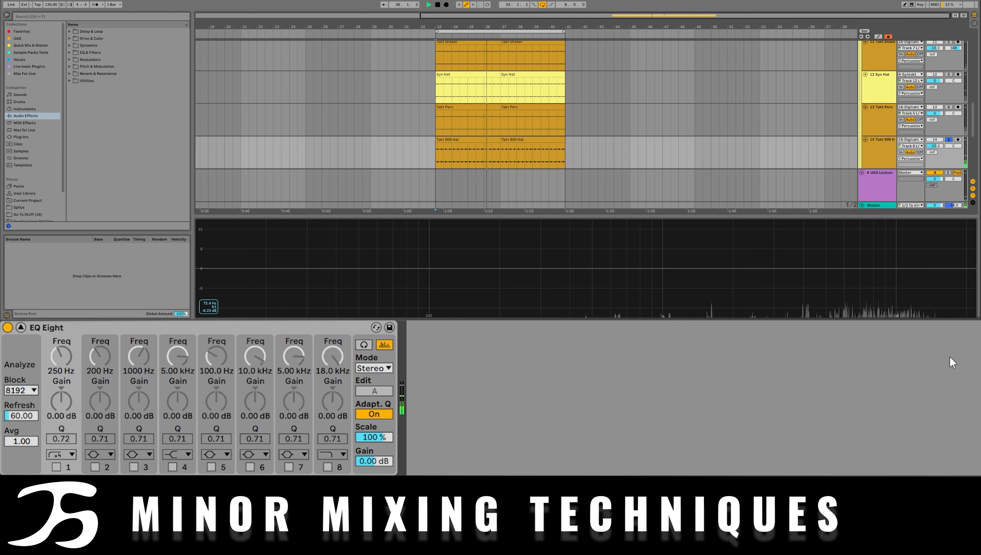
click(56, 467)
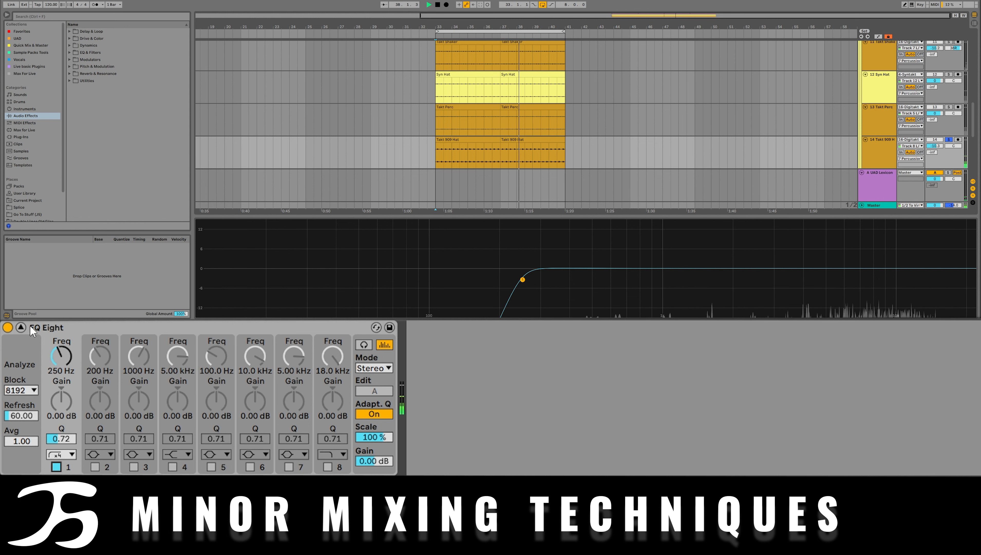
click(21, 327)
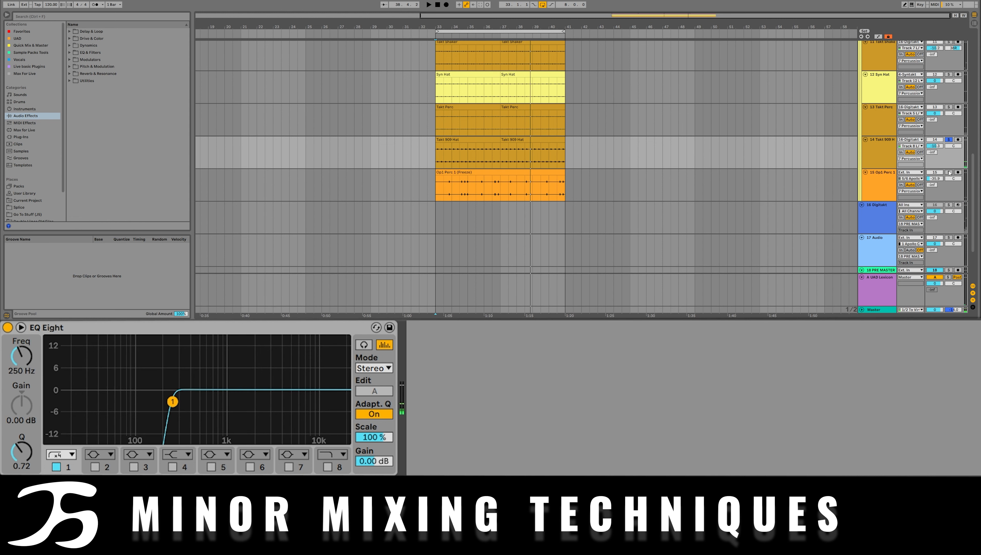
Play Op1 Perc soloed while switching its EQ Eight's 522 Hz low cut off and back on in the enlarged display
click(832, 187)
key(space)
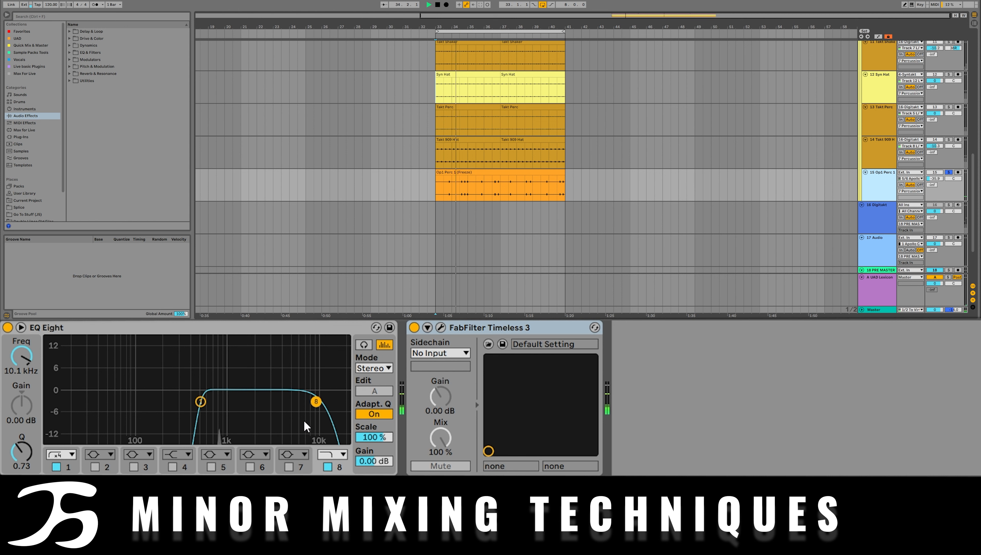
click(55, 467)
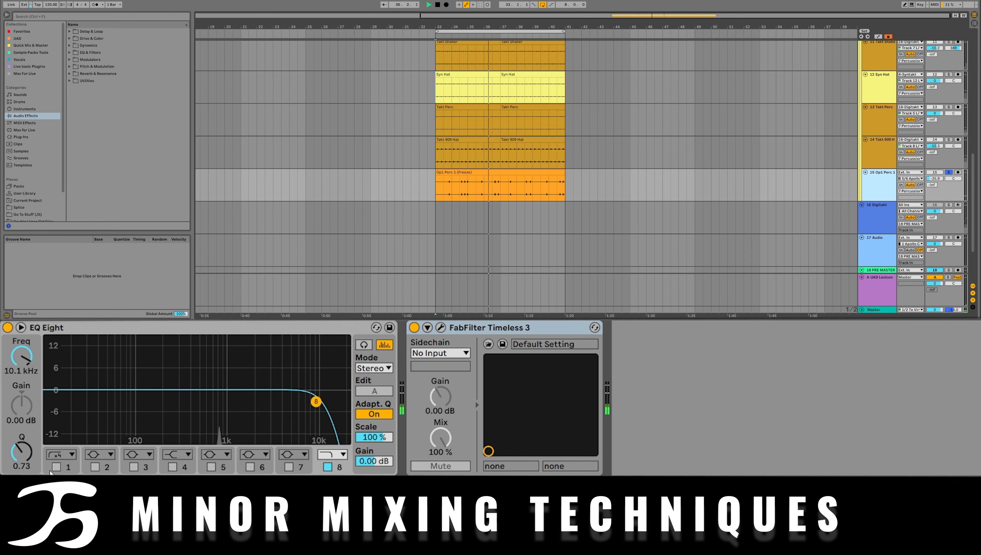
click(20, 327)
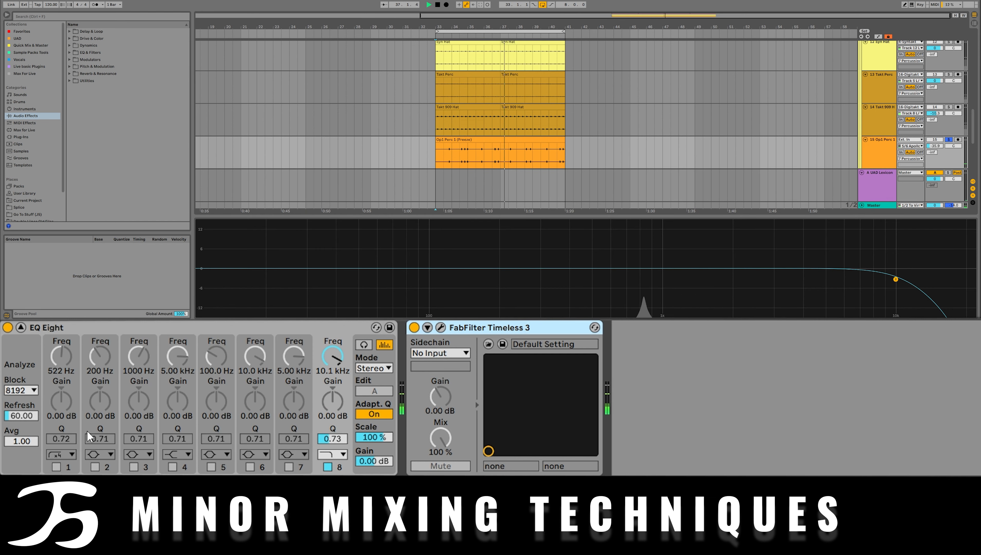
click(57, 468)
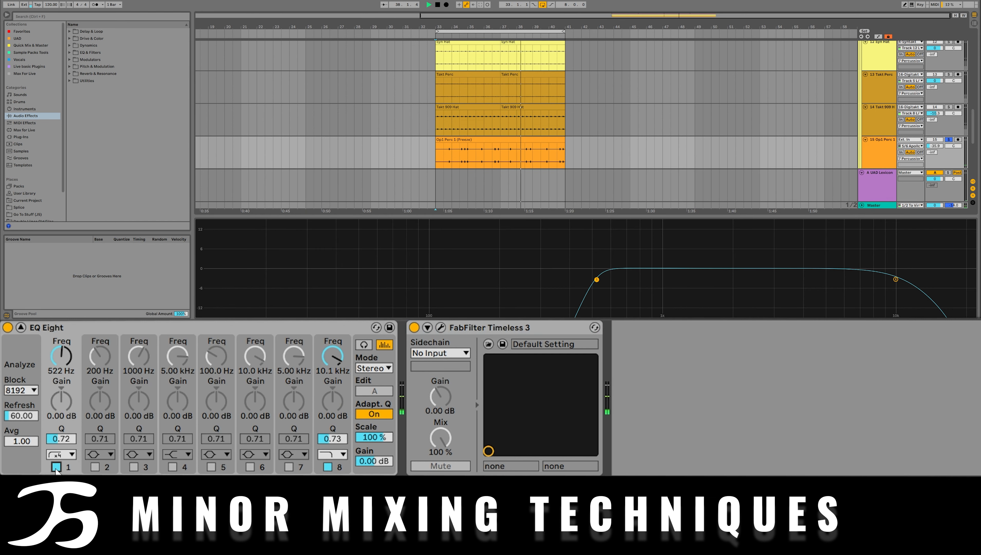
Compare Op1 Perc once more without and with the low cut, and select the 10.1 kHz high-cut band after stopping playback
click(56, 467)
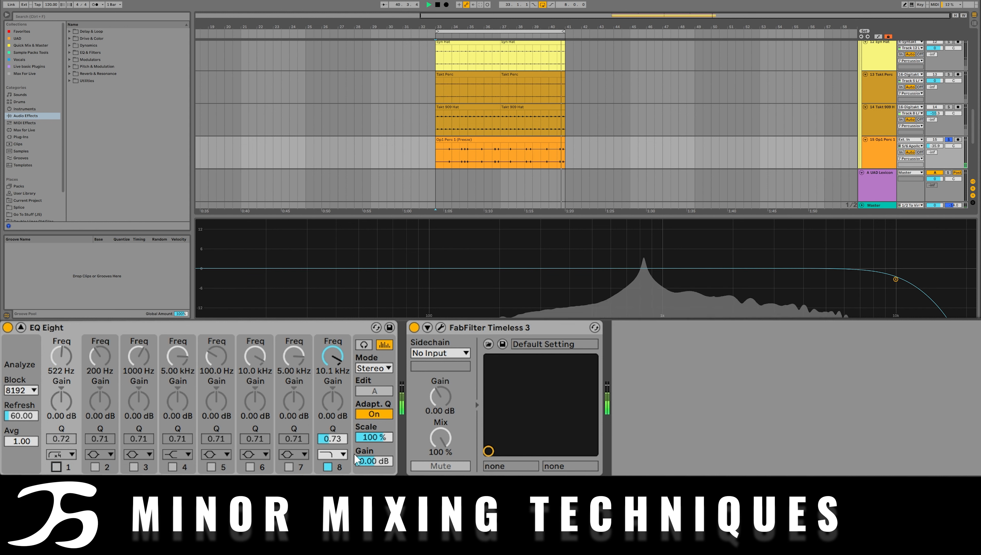
click(56, 468)
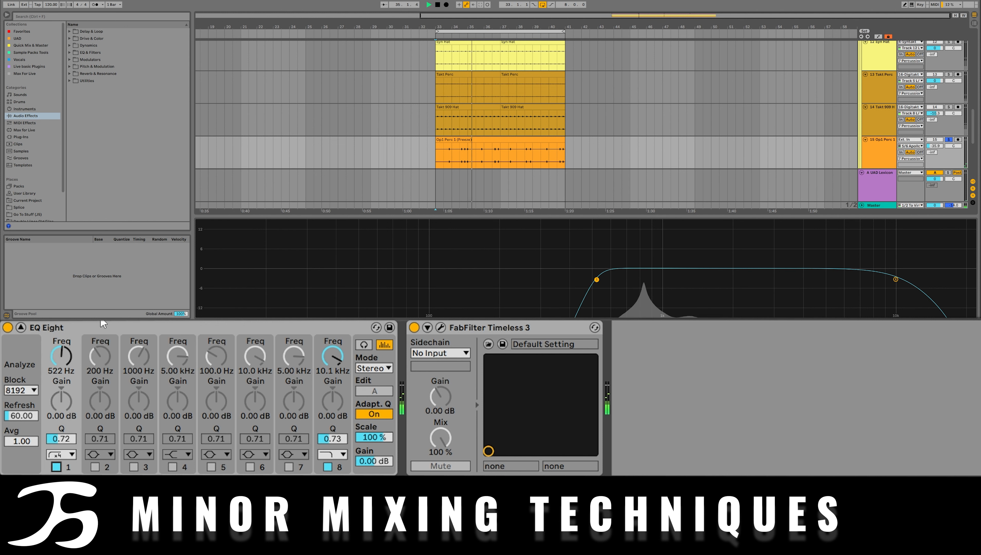
key(space)
click(896, 280)
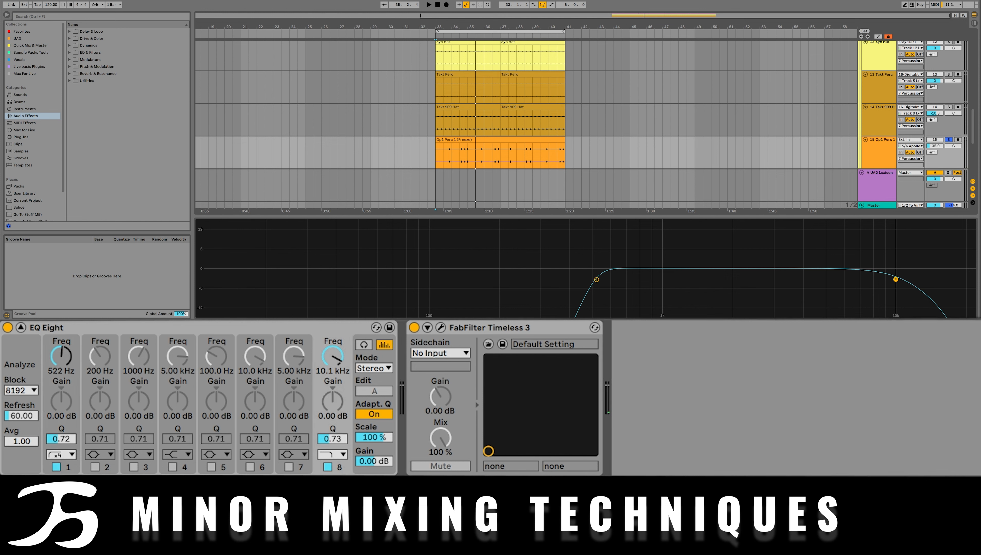
Play Op1 Perc with its EQ Eight's 10.1 kHz high cut off and back on, closing the enlarged display after stopping playback
click(327, 467)
key(space)
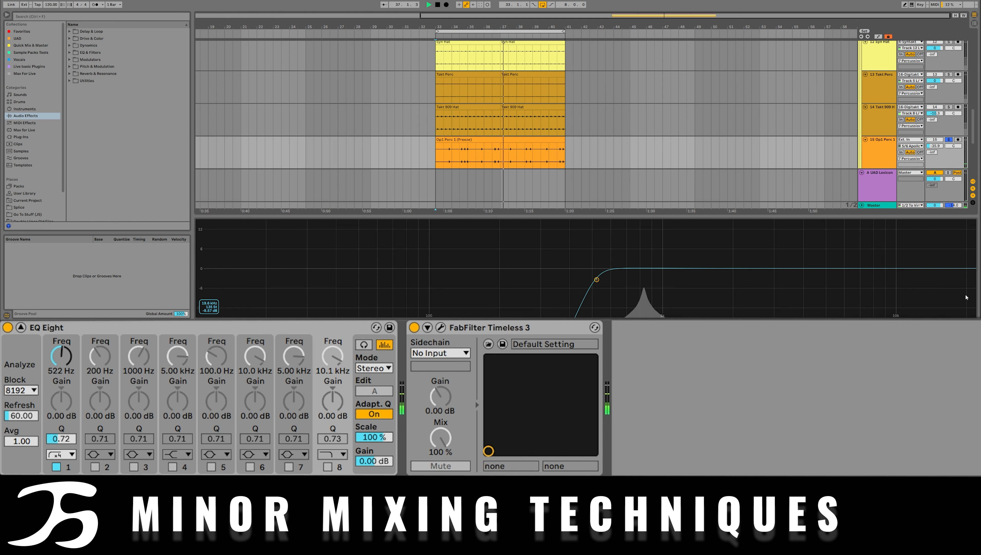
click(328, 467)
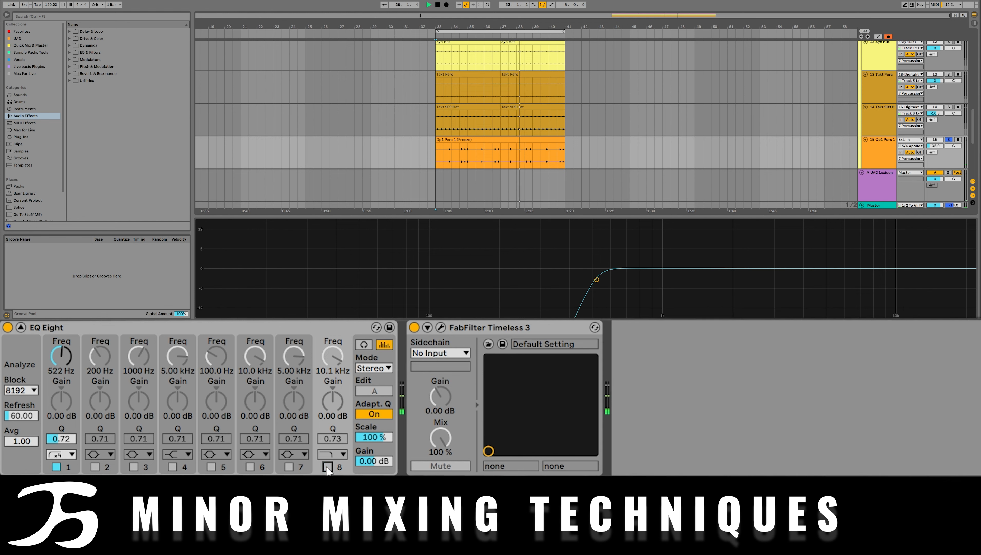
click(20, 328)
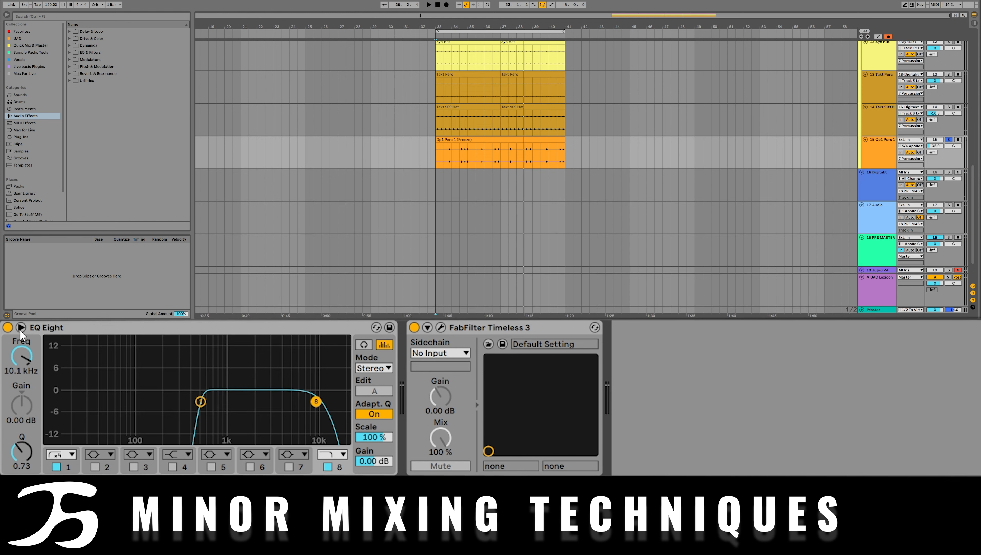
Switch the solo from Op1 Perc to Syn Kick and show the kick's EQ Eight in the enlarged display
scroll(920, 179, up, 2)
click(949, 183)
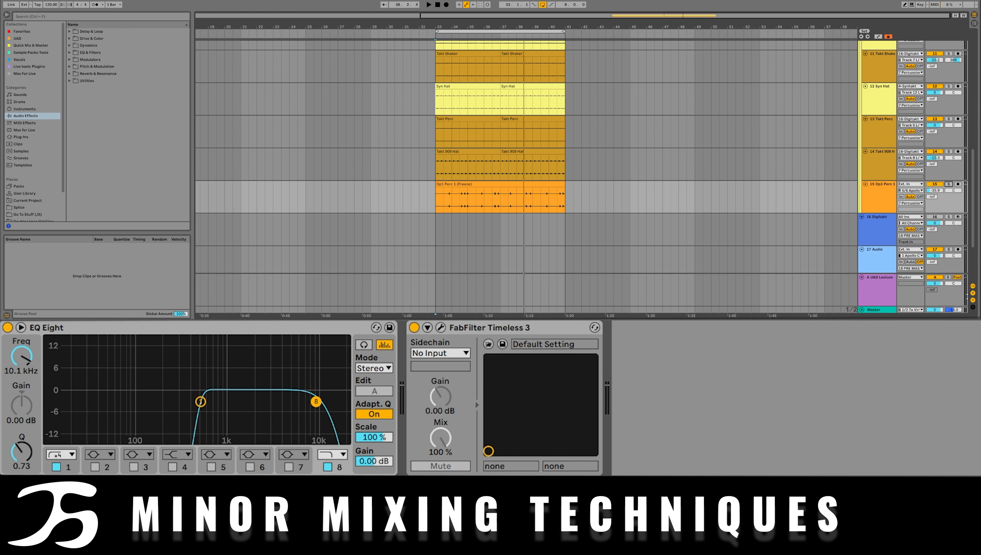
key(ctrl+alt+l)
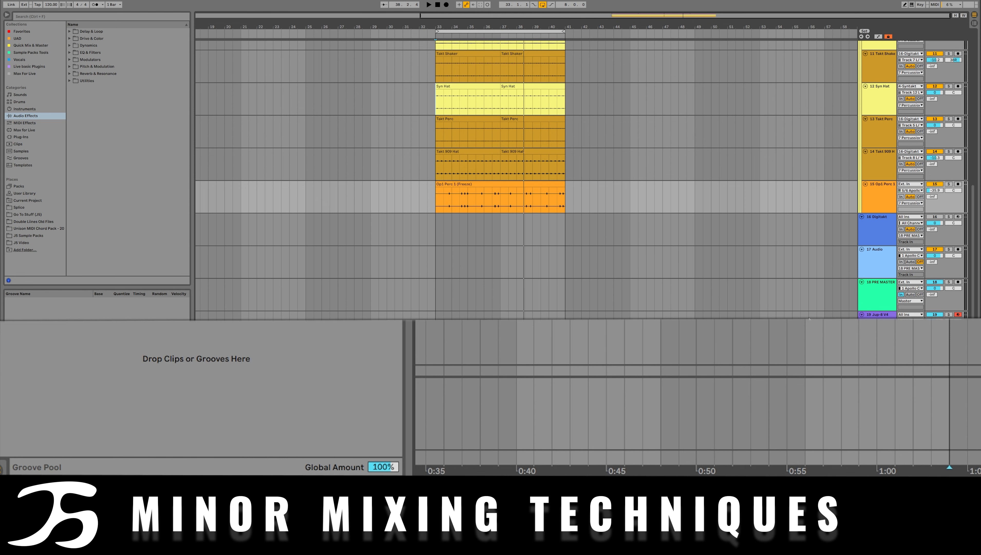
scroll(809, 315, up, 10)
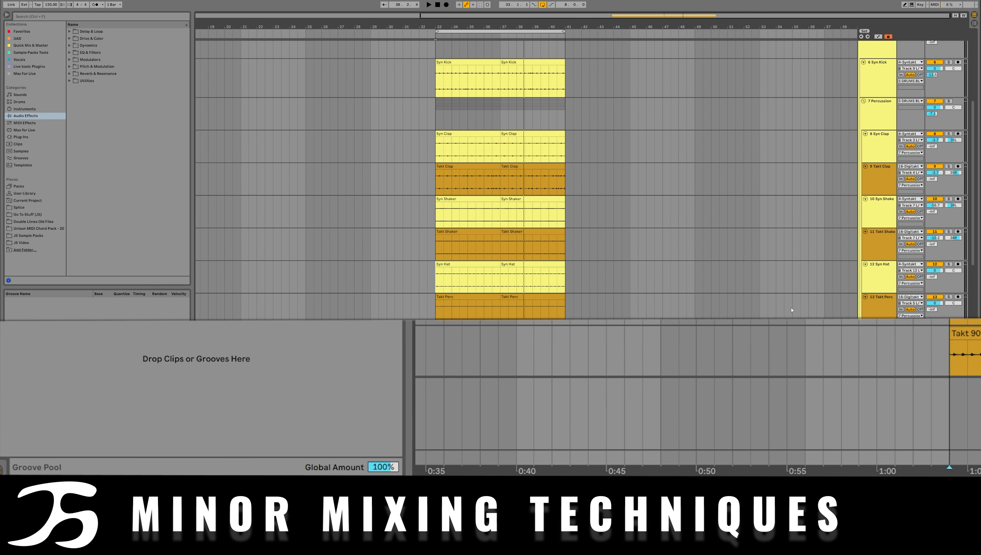
scroll(789, 300, up, 5)
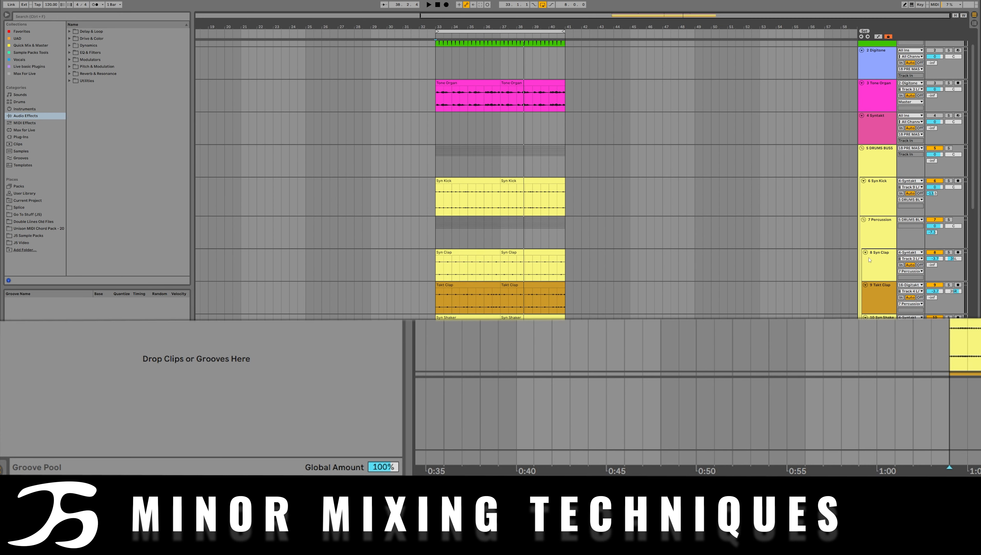
click(882, 195)
click(948, 180)
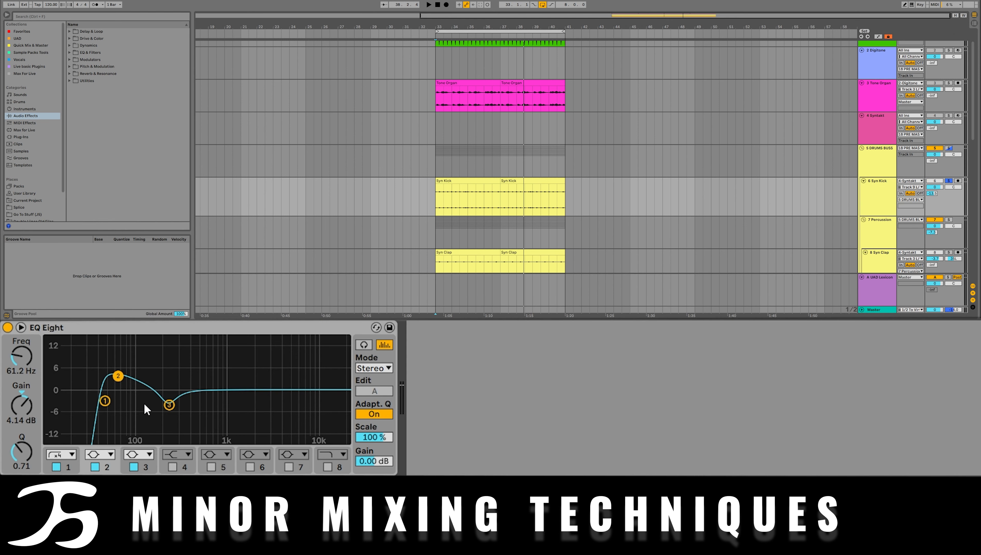
click(20, 328)
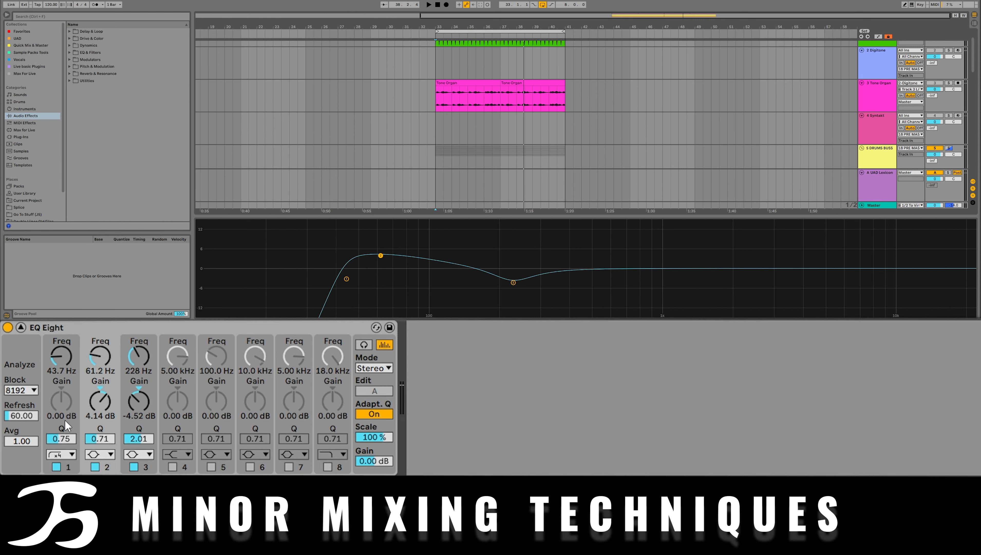
Play Syn Kick soloed while switching the 43.7 Hz low cut off and on, leaving the cut enabled
click(62, 375)
key(space)
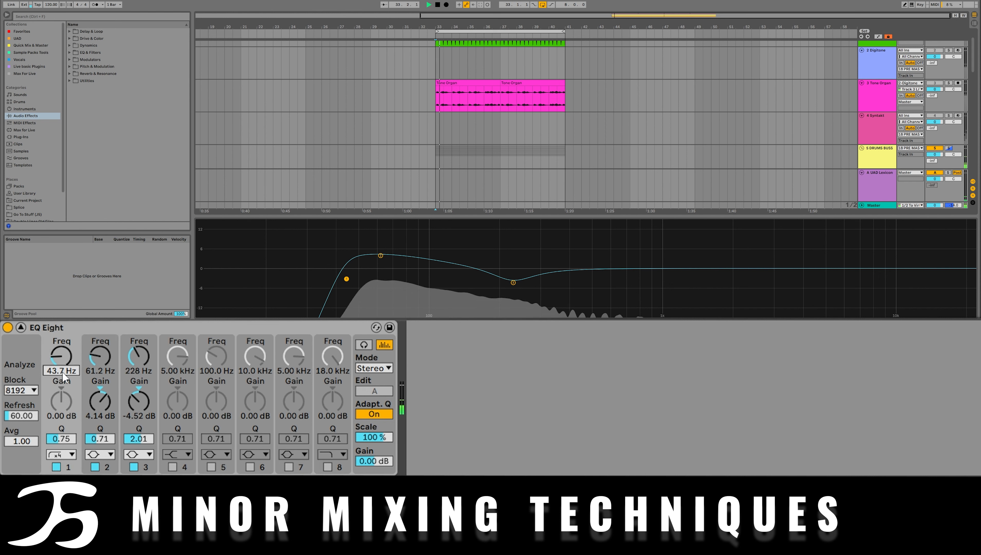
click(56, 467)
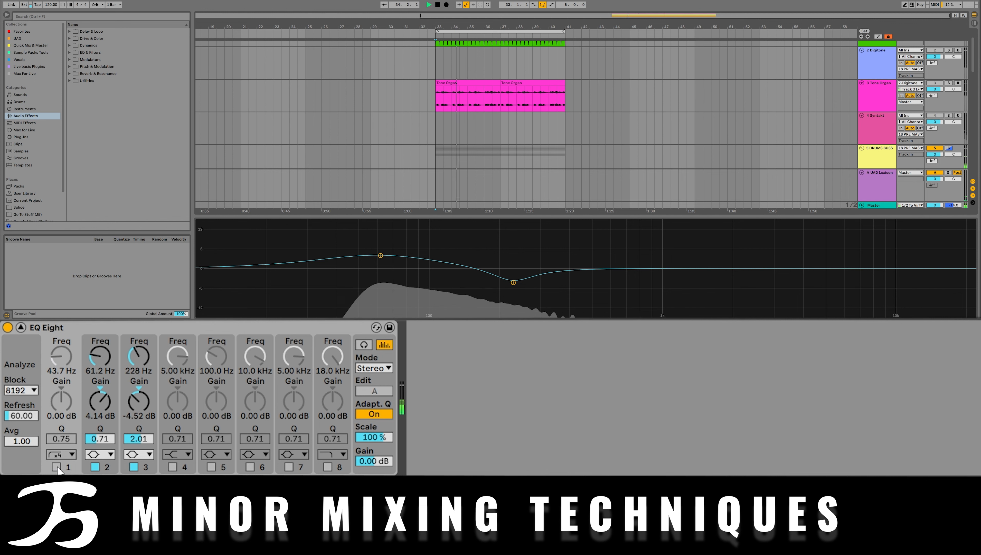
click(56, 467)
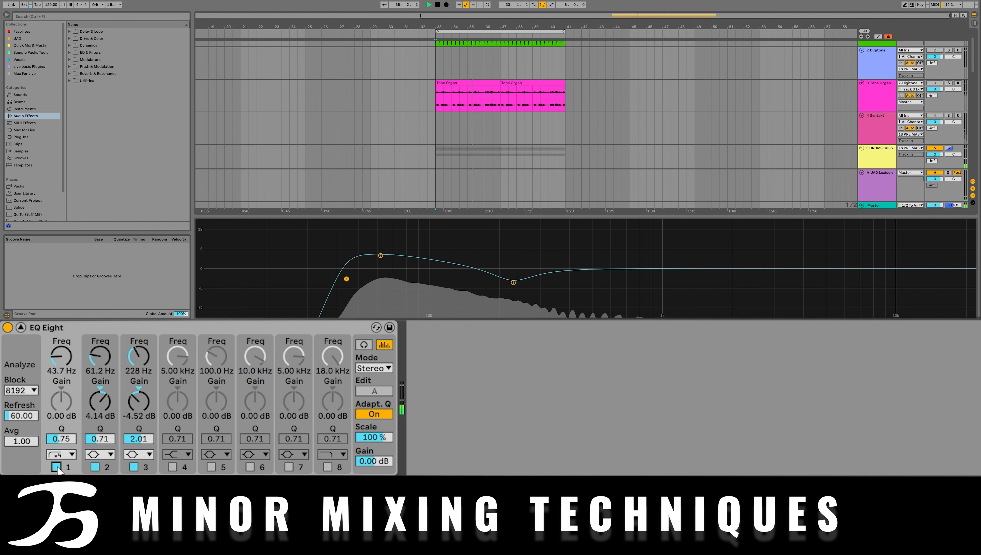
click(56, 467)
click(57, 467)
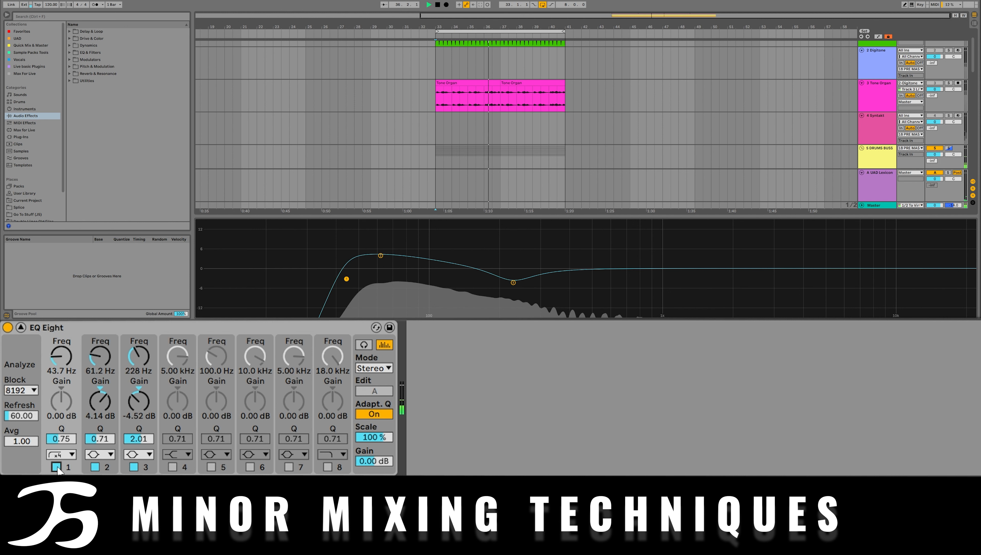
click(56, 467)
key(space)
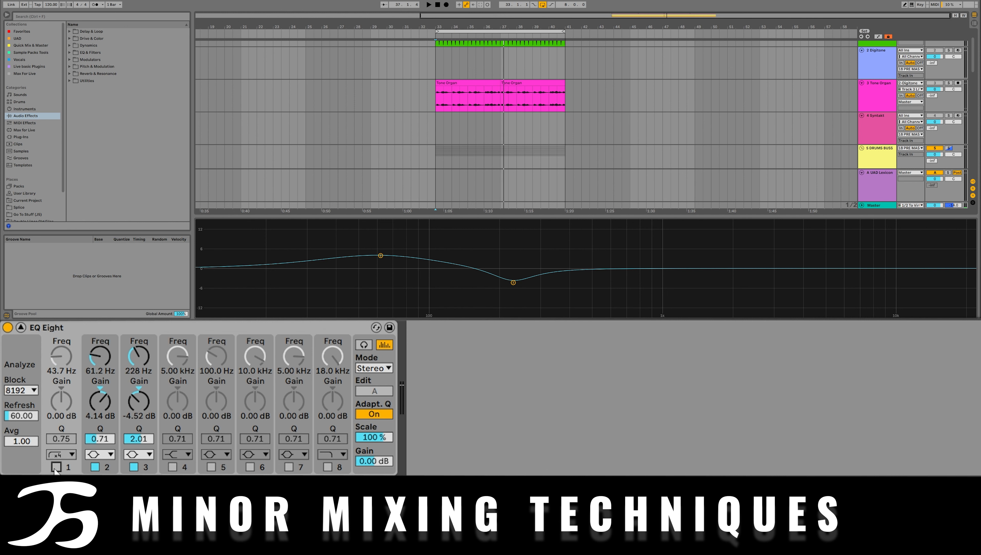
key(space)
key(space)
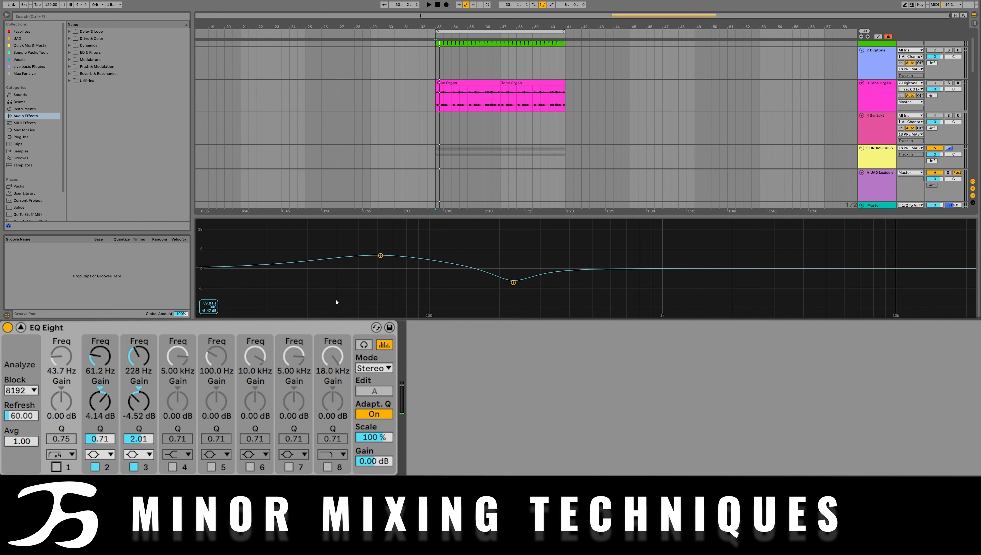
click(56, 467)
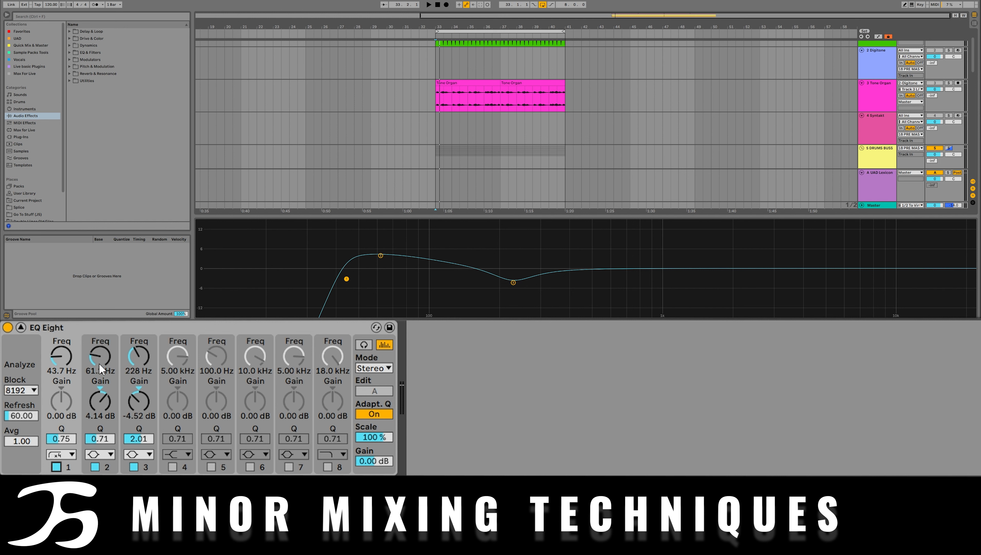
Play Syn Kick with the EQ Eight's 61.2 Hz boost of 4.14 dB off and back on
click(117, 471)
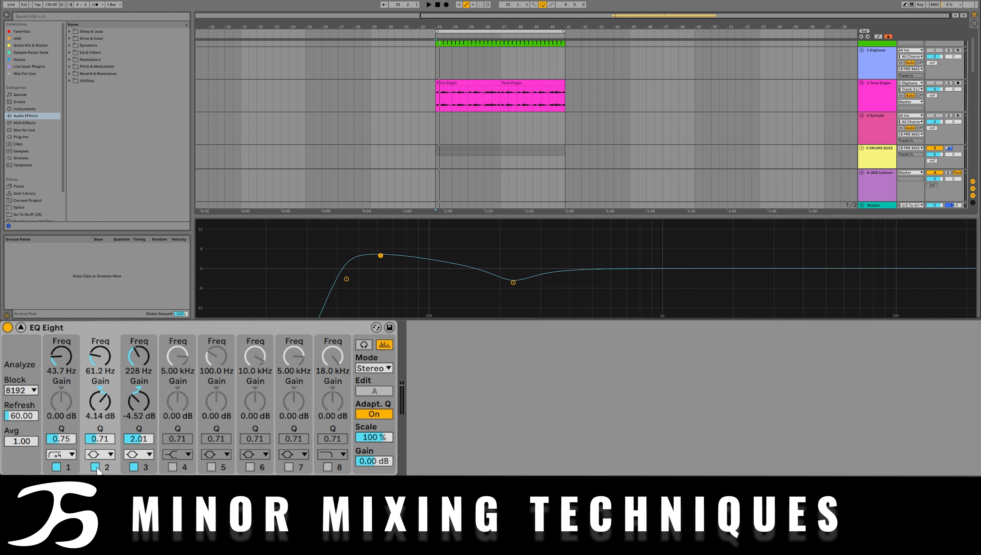
key(space)
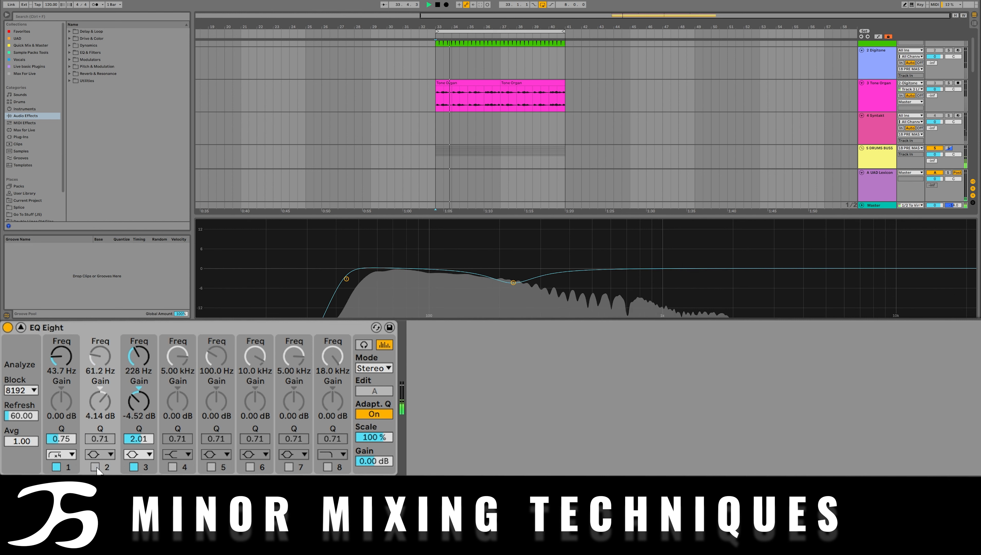
click(95, 467)
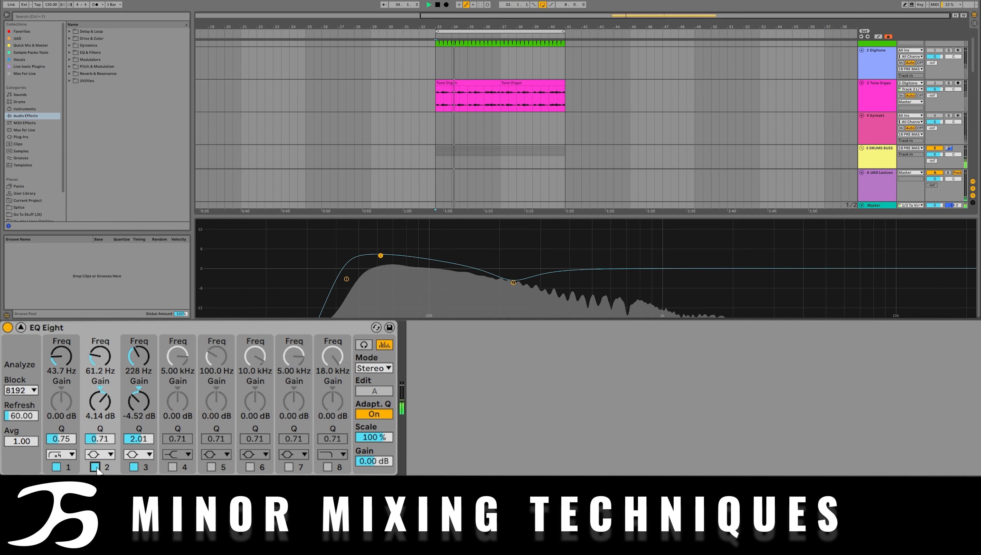
Compare Syn Kick without and with the 228 Hz cut of -4.52 dB, and close the enlarged EQ display
click(147, 469)
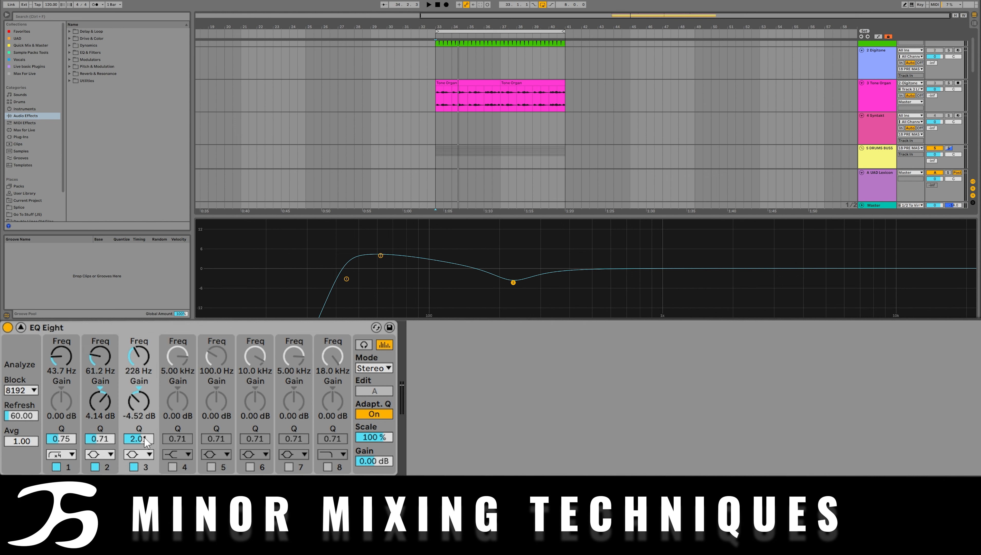
key(space)
click(134, 467)
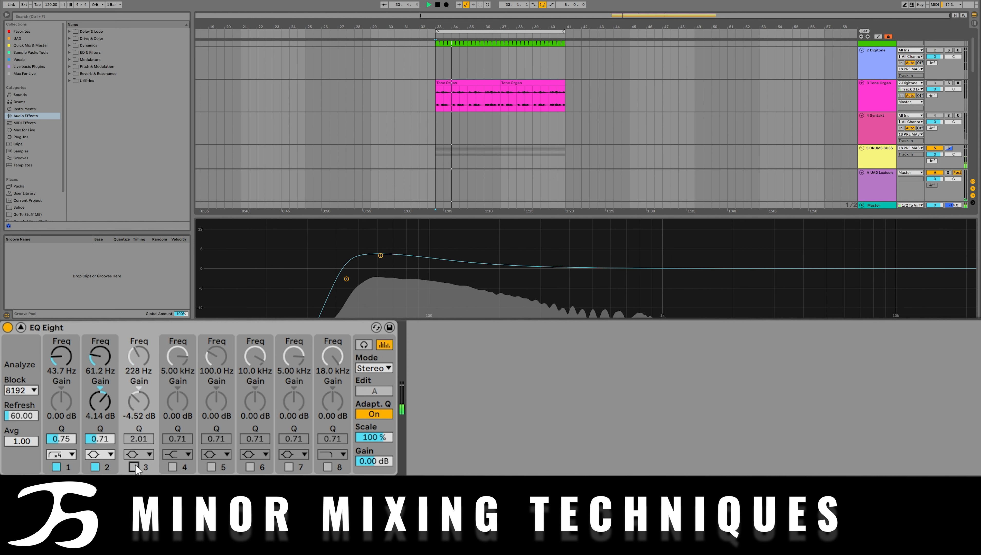
click(136, 467)
key(space)
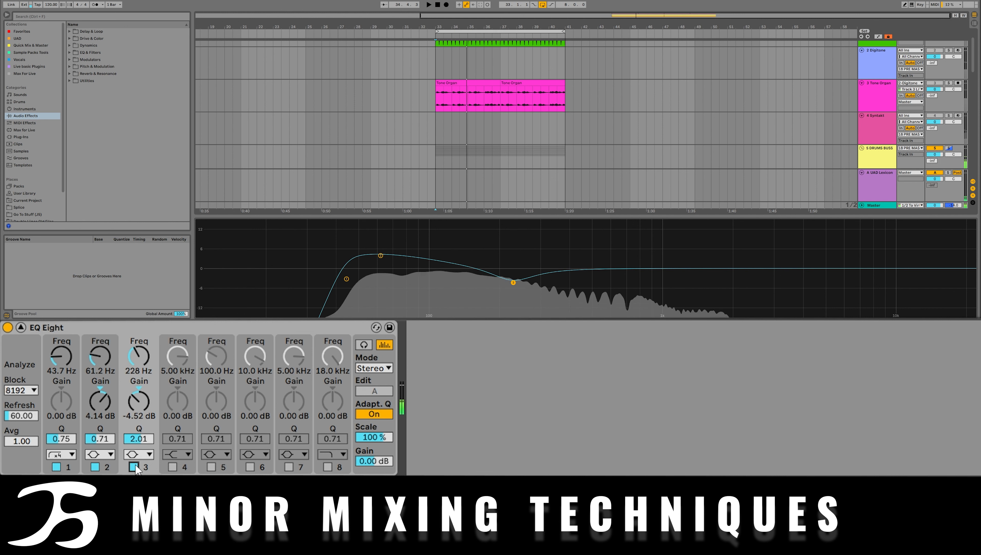
click(21, 328)
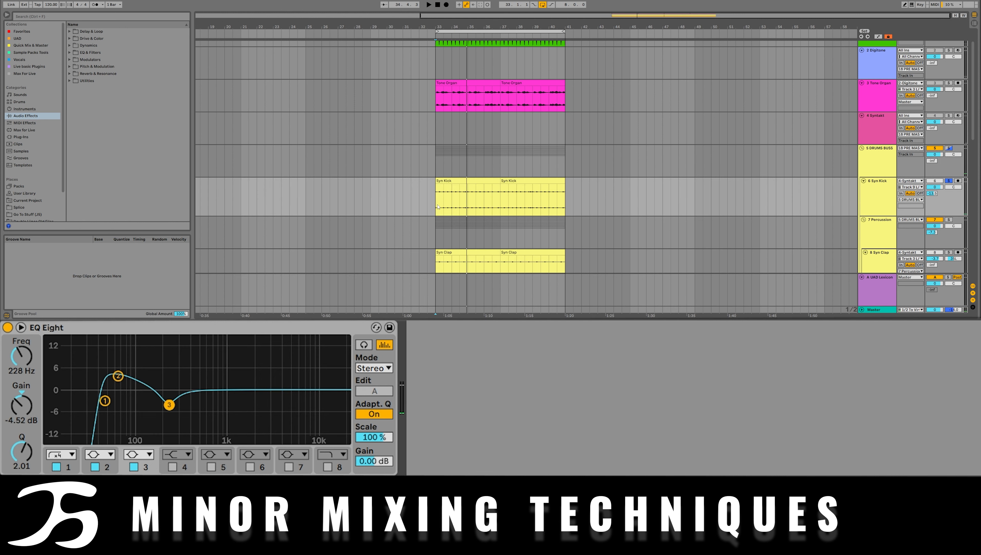
Solo the DRUMS BUSS group in place of Syn Kick and play the full drum mix briefly
click(950, 148)
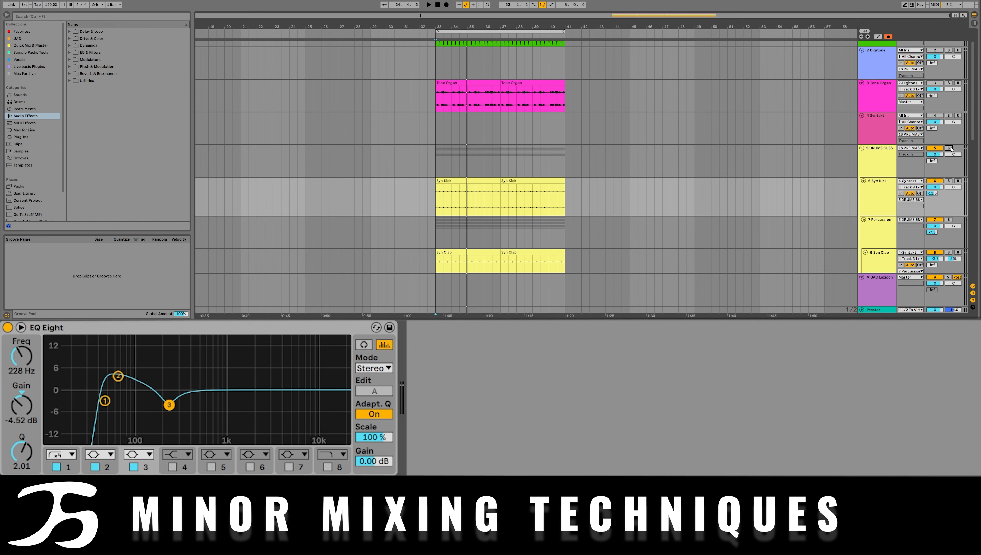
key(space)
scroll(616, 163, down, 3)
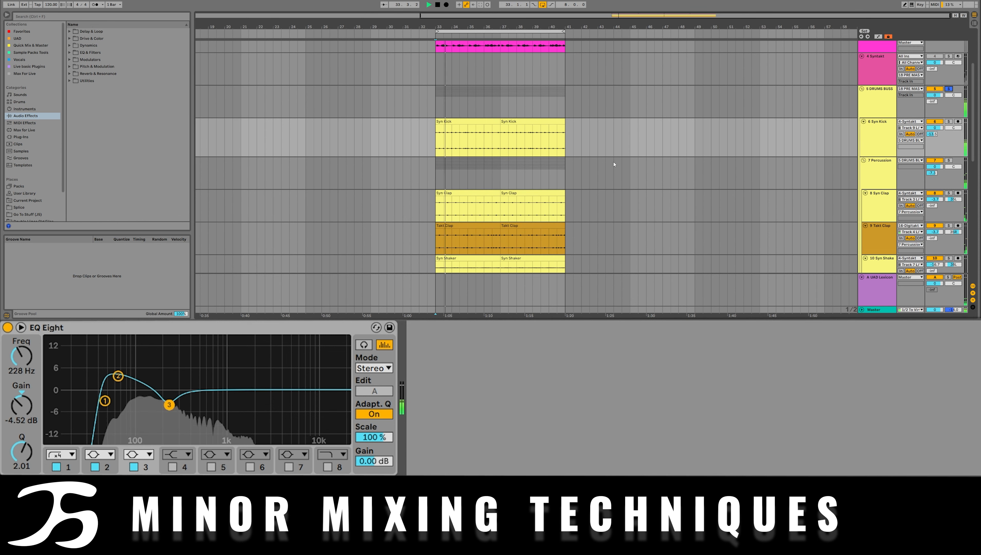
key(space)
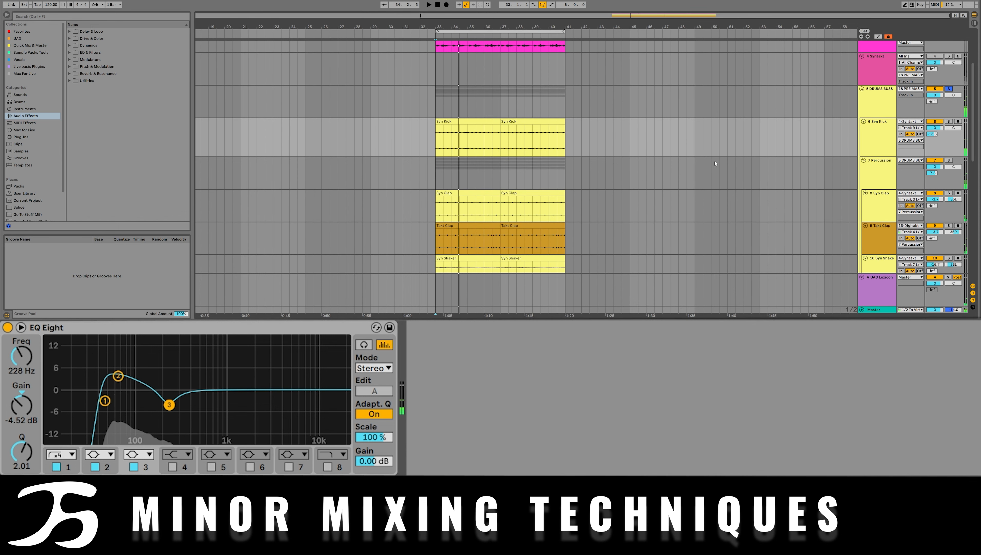
Open the DS-10 Drum Shaper on the DRUMS BUSS group and move its window clear of the drum clips
click(887, 104)
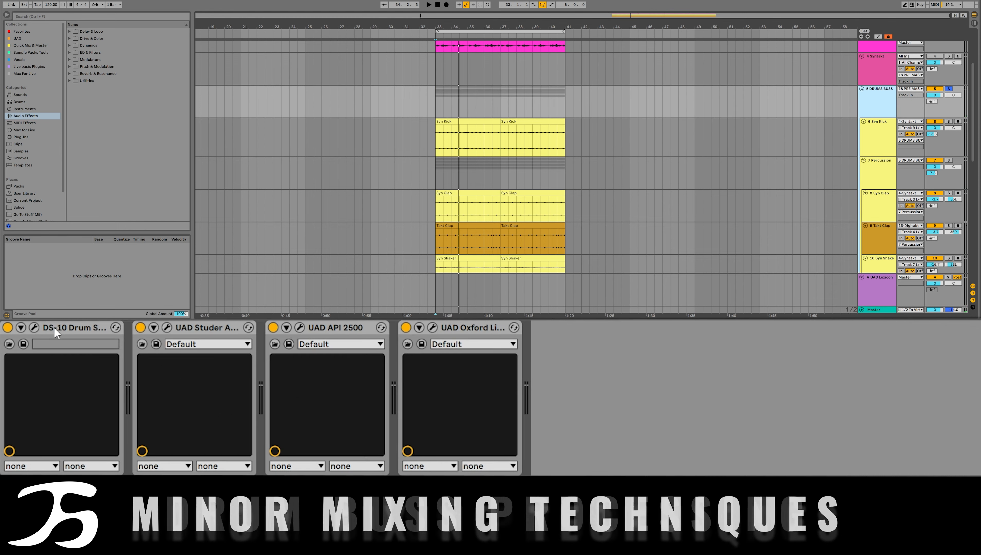
click(34, 327)
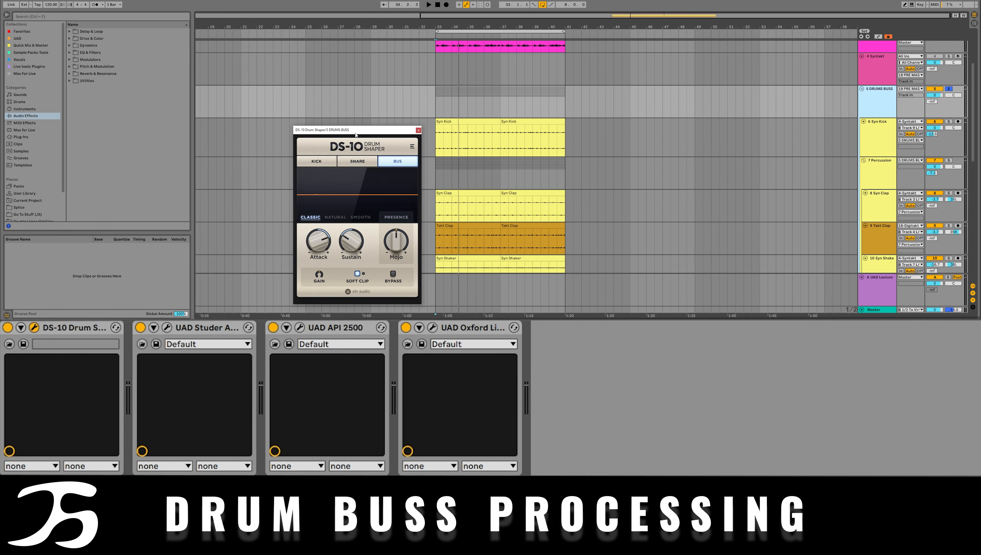
drag(355, 132, 260, 48)
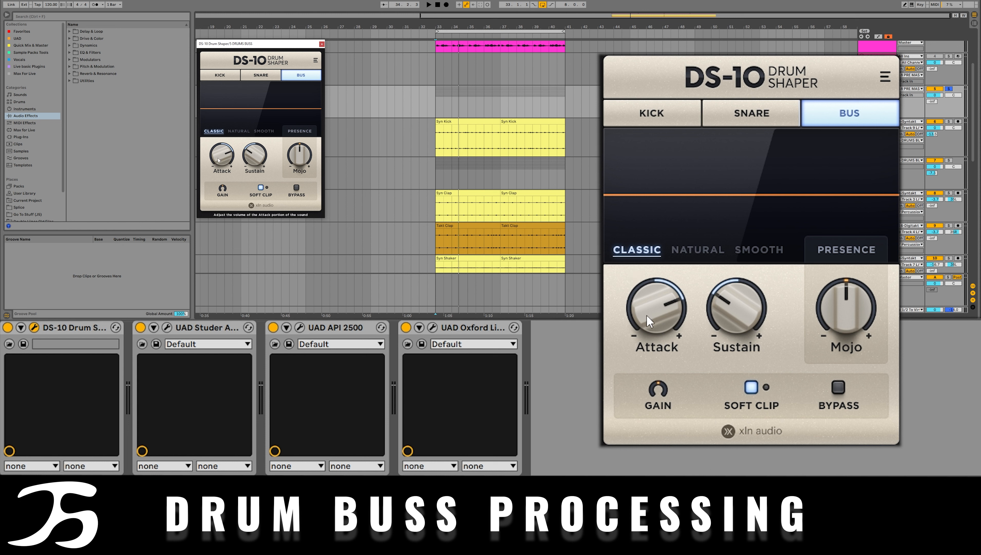
Play the drum mix while switching the DS-10's Soft Clip off and on, and stop playback with it on
mouse_move(658, 313)
key(space)
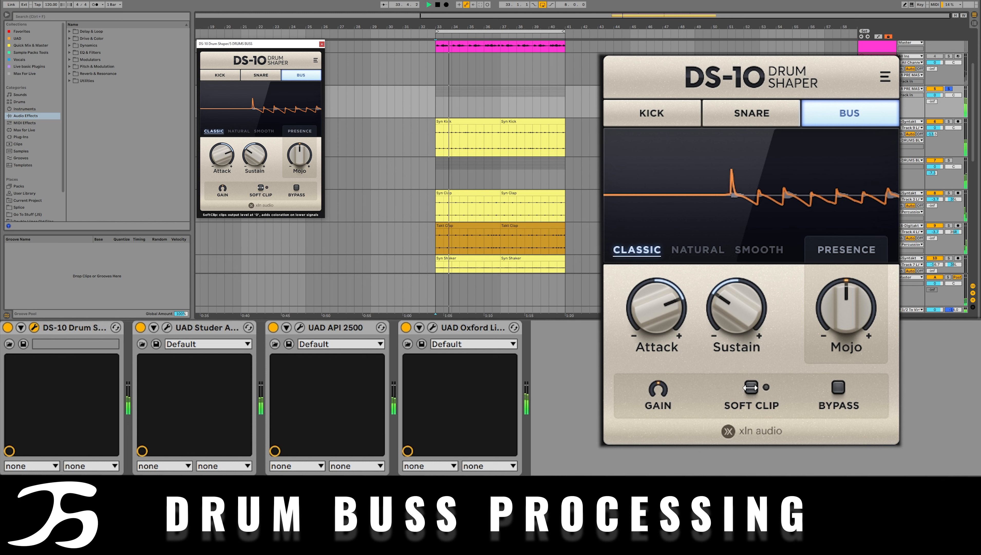
click(751, 388)
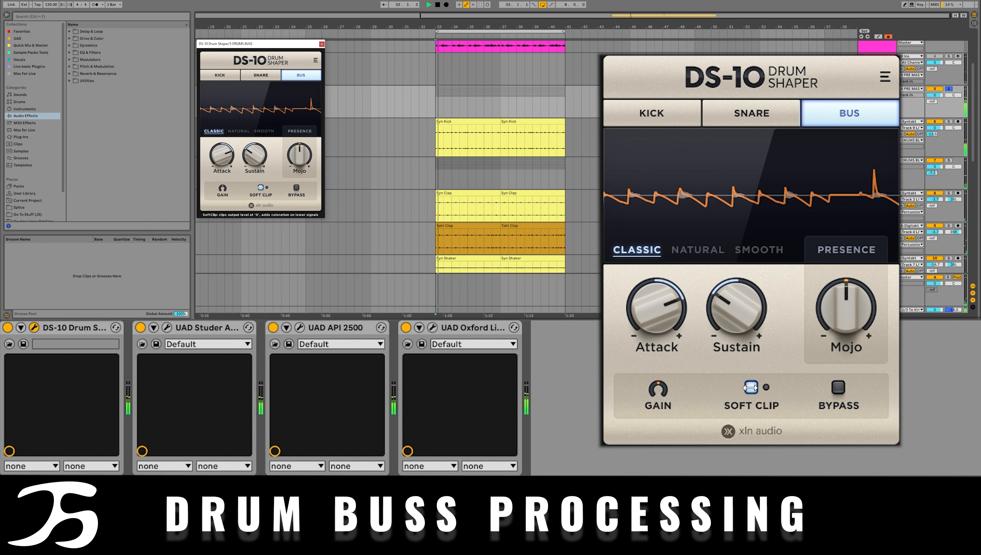
click(750, 387)
click(751, 387)
key(space)
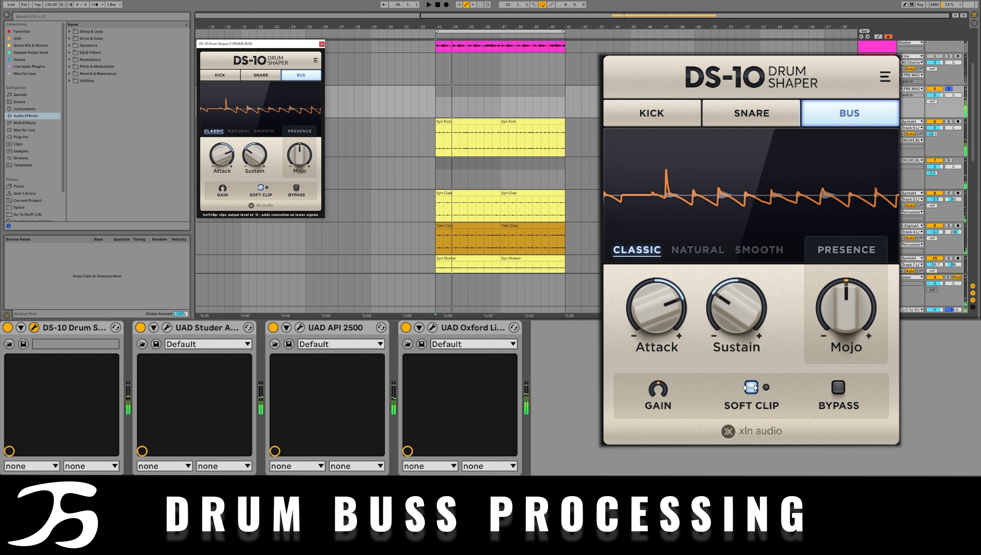
Replay the drum loop and repeat the comparison without and with the DS-10's Soft Clip over several bars
key(space)
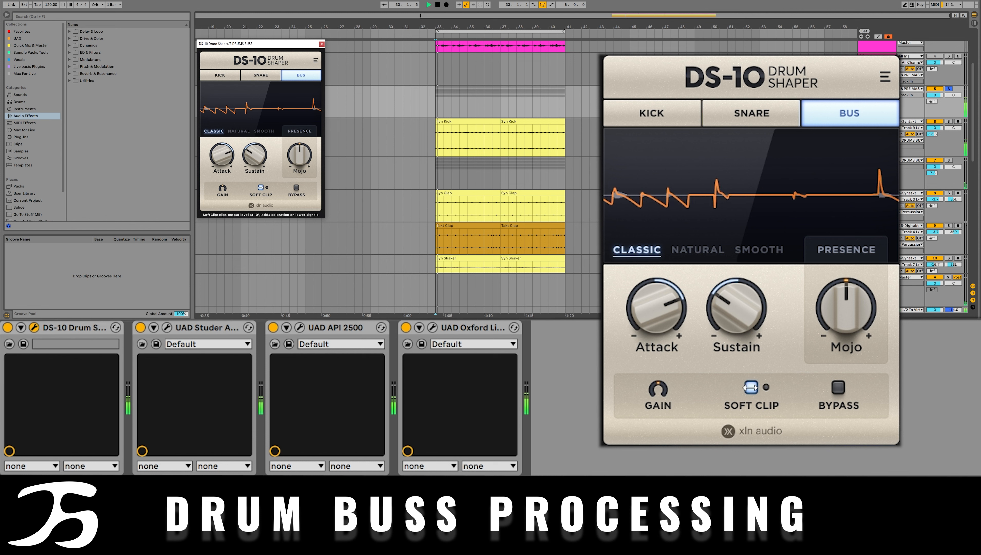
click(751, 387)
click(751, 387)
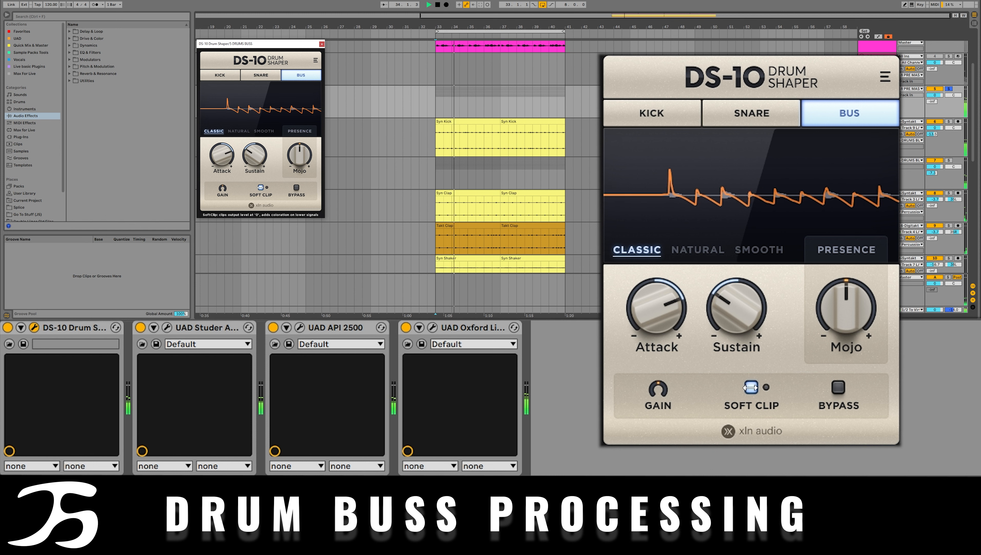
click(751, 387)
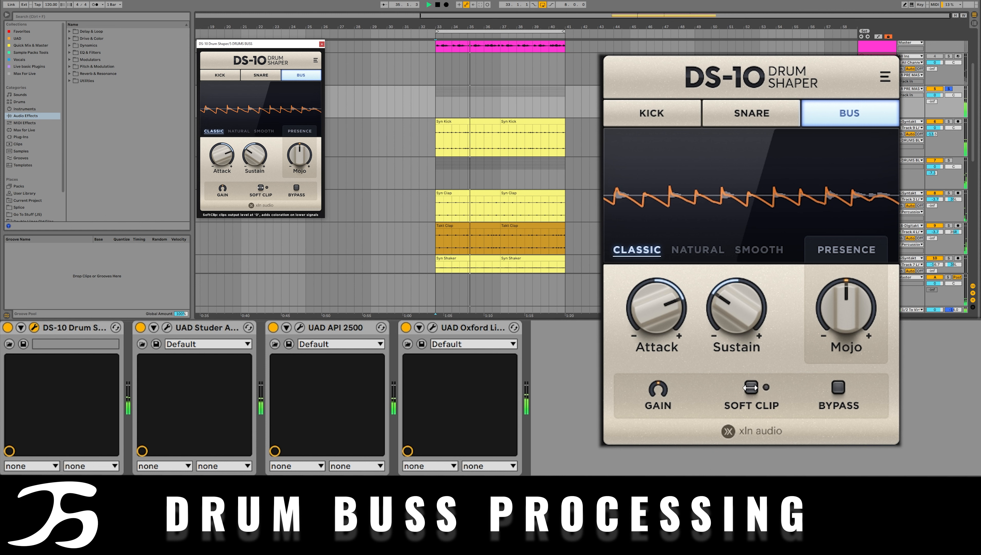
click(751, 387)
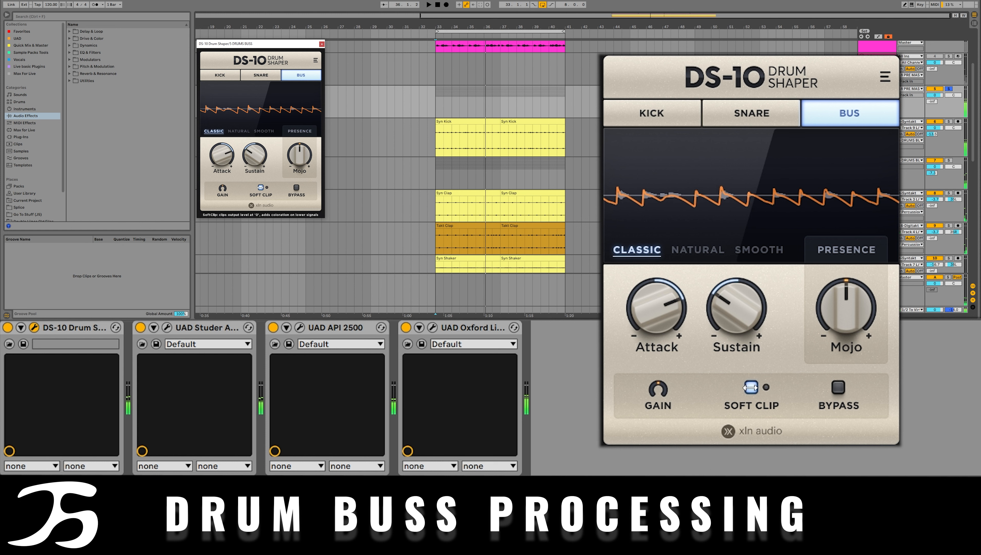
key(space)
Compare Soft Clip off and on once more during playback, leave it on, and close the DS-10 window
click(750, 387)
click(751, 387)
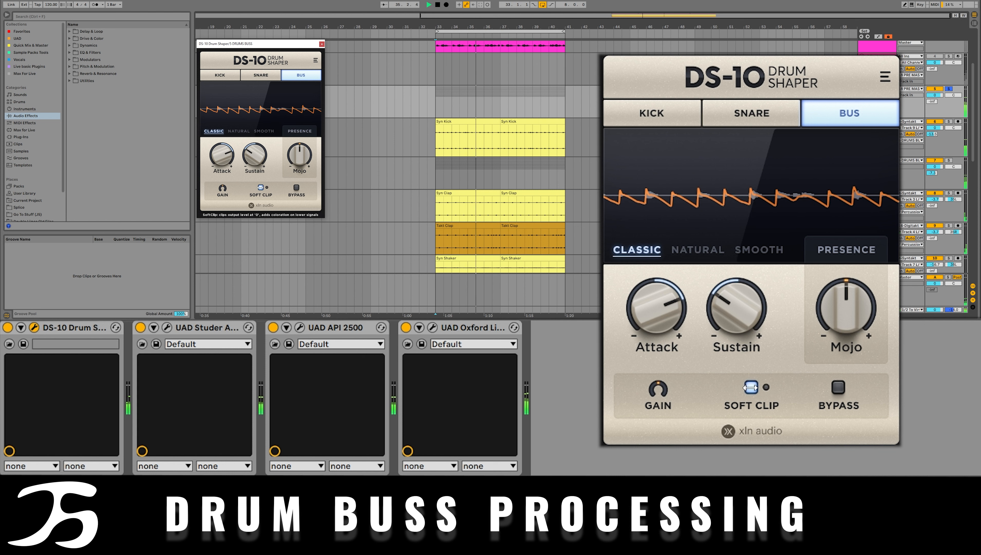
click(751, 387)
click(261, 187)
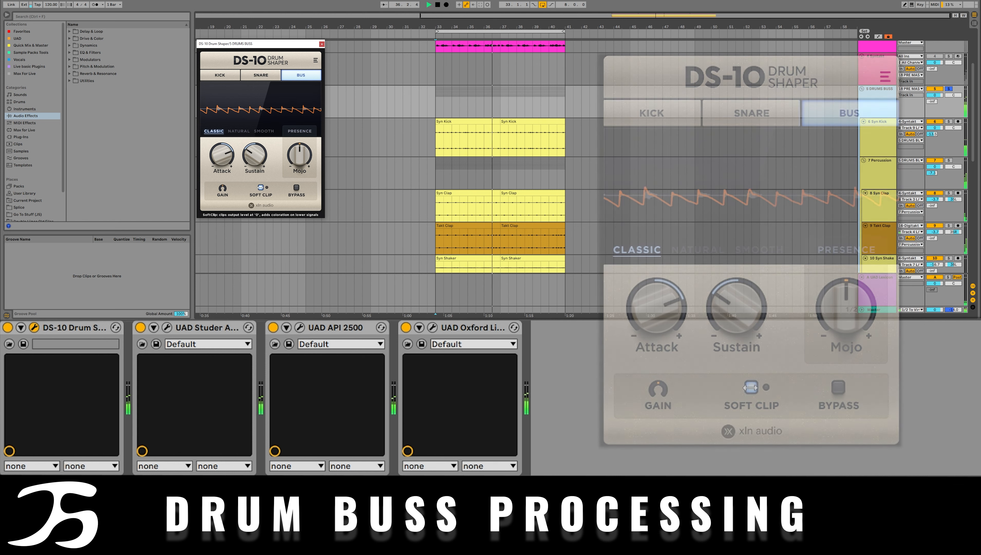
click(322, 44)
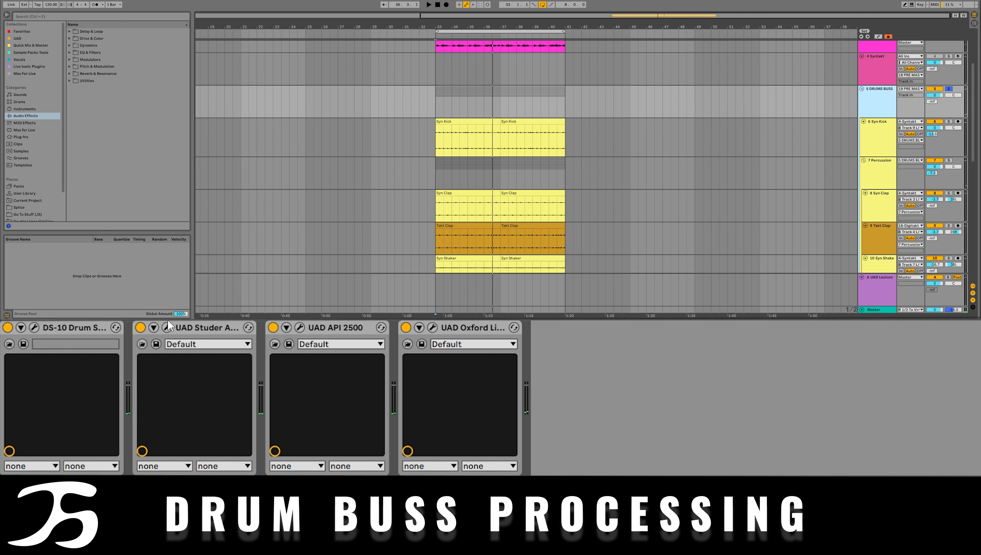
Open the UAD Studer A800 on the DRUMS BUSS group and play the drum mix to check its VU meter
click(195, 324)
click(167, 327)
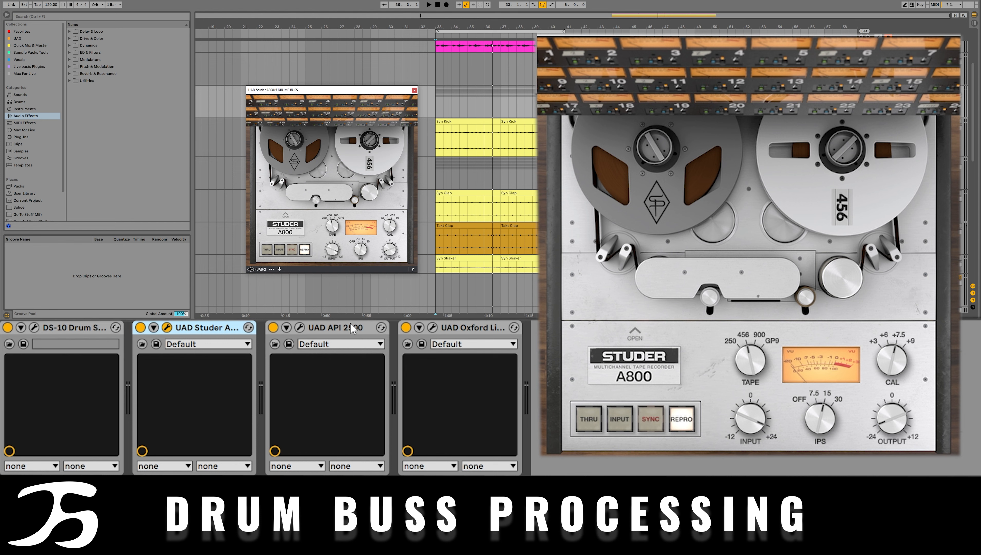
key(space)
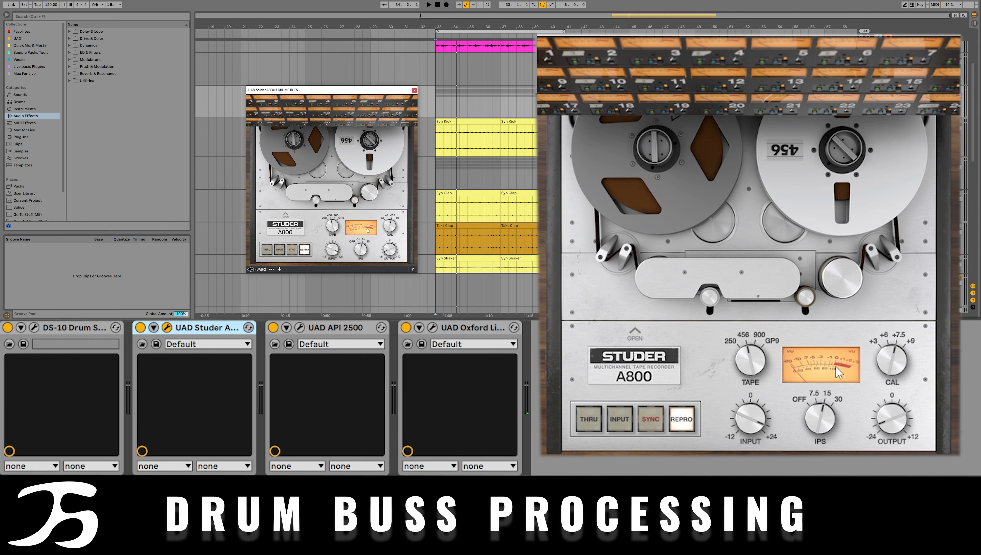
key(space)
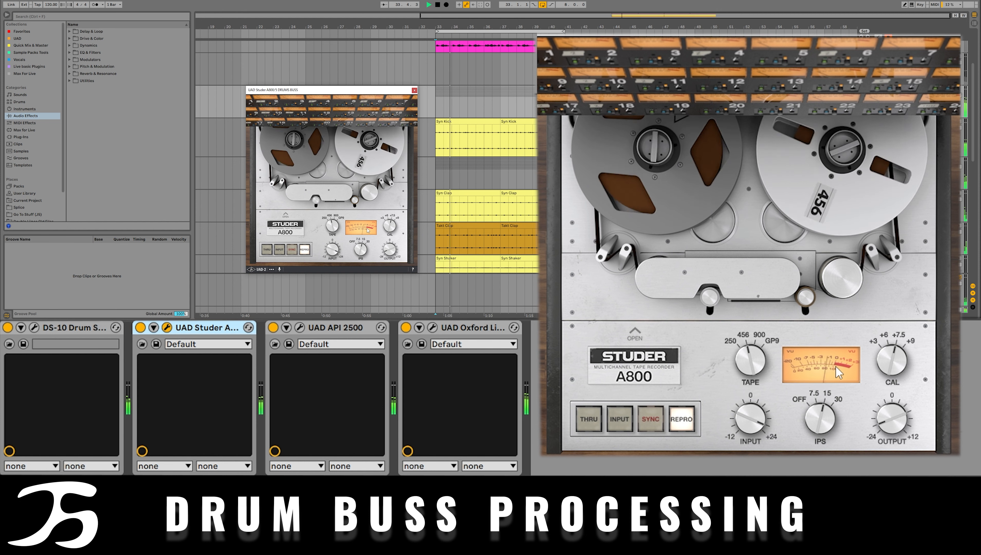
key(space)
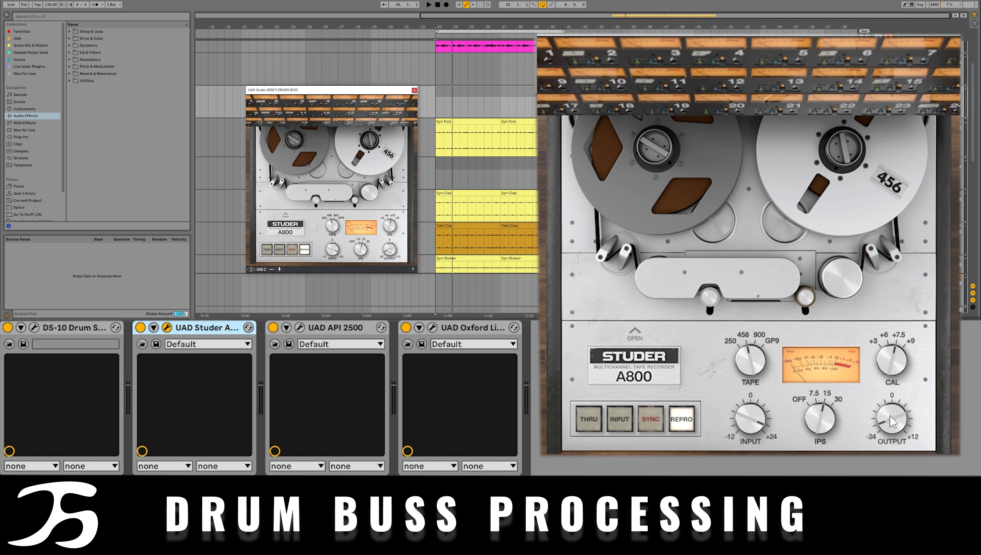
Compare the drums with the Studer A800 off and on and between THRU and REPRO, finish on REPRO, and close its window
click(141, 328)
key(space)
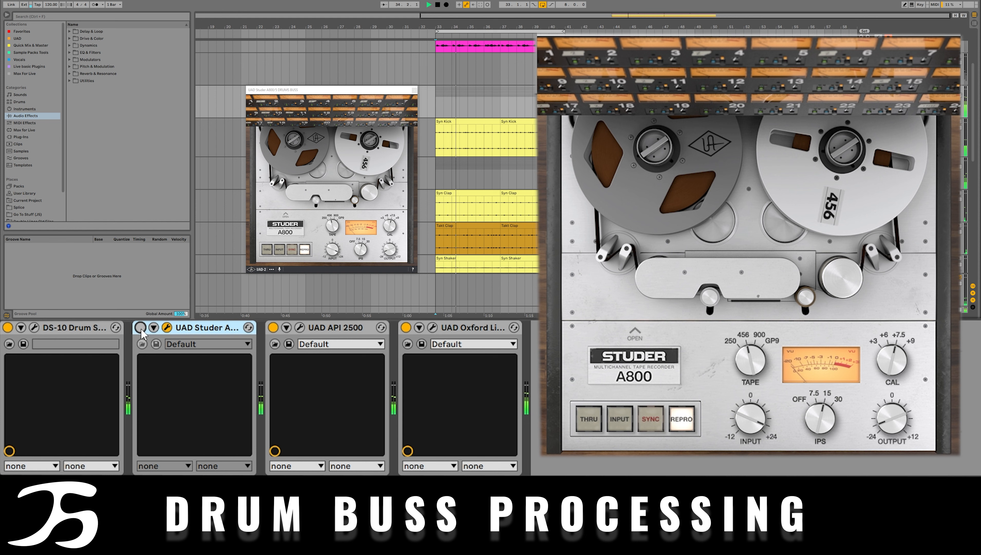
click(141, 327)
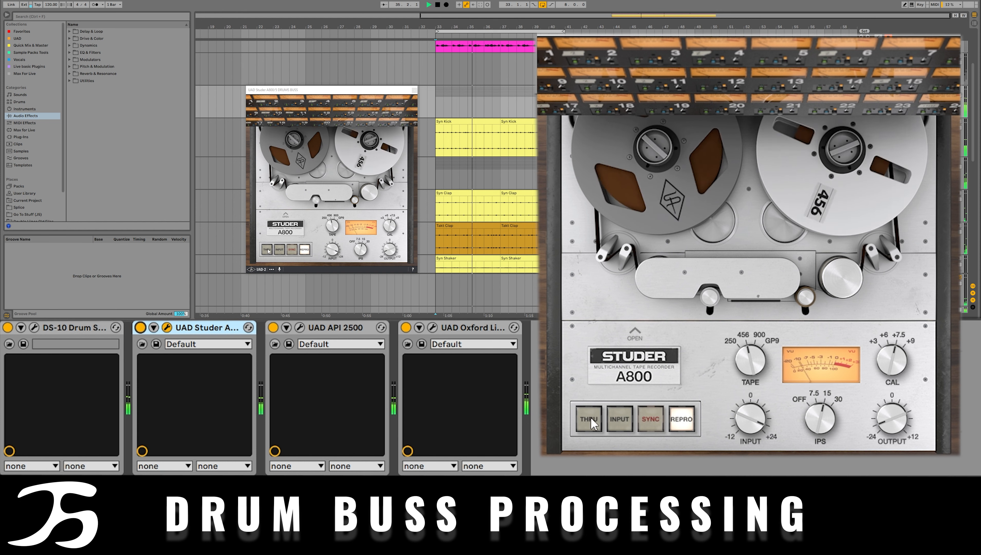
click(267, 250)
click(305, 250)
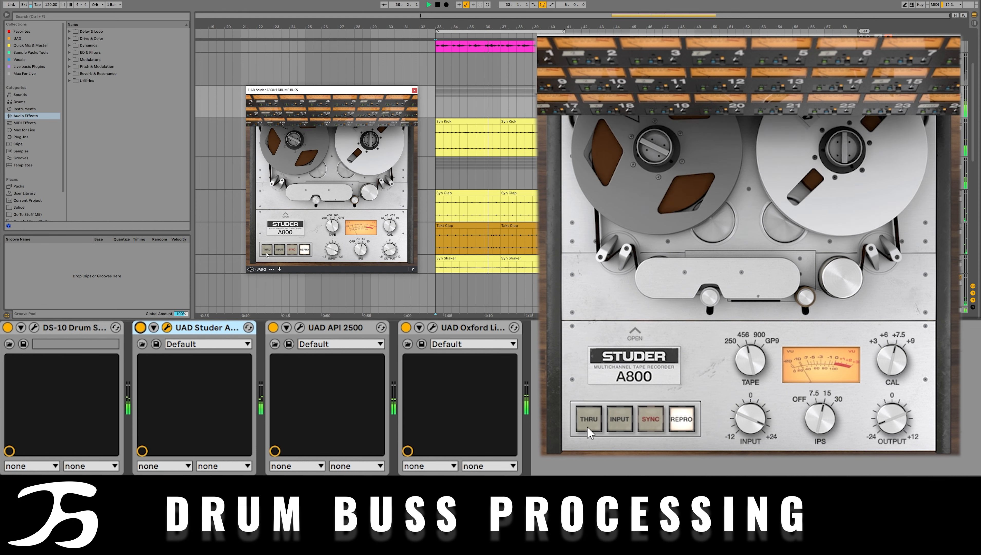
click(307, 253)
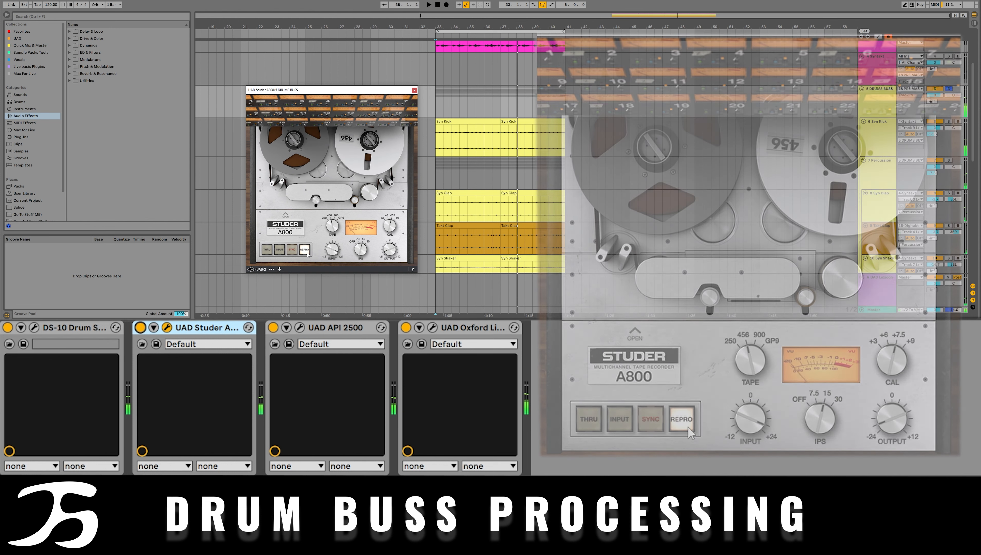
click(415, 90)
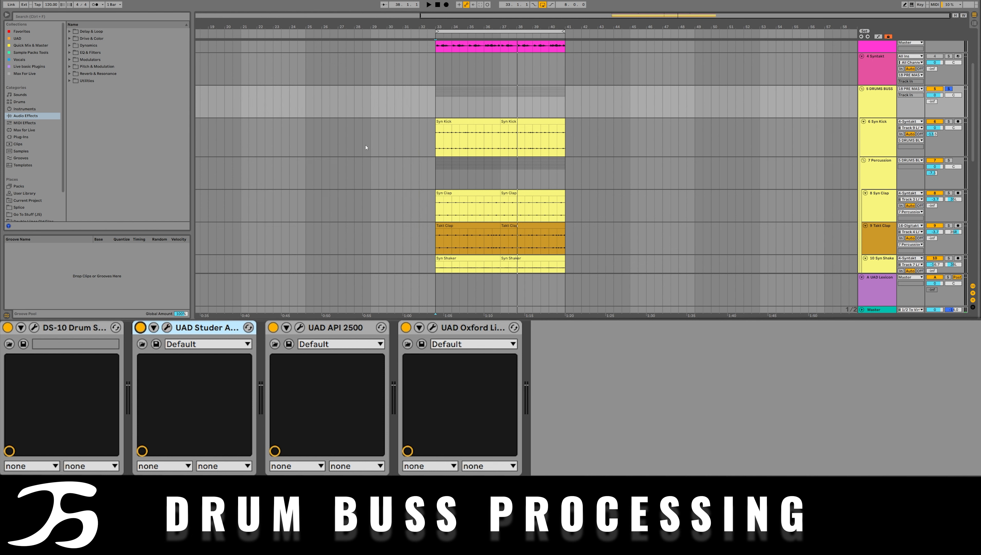
Open the UAD API 2500 compressor, move its window slightly higher, play the drum mix through it, and close the window
click(337, 326)
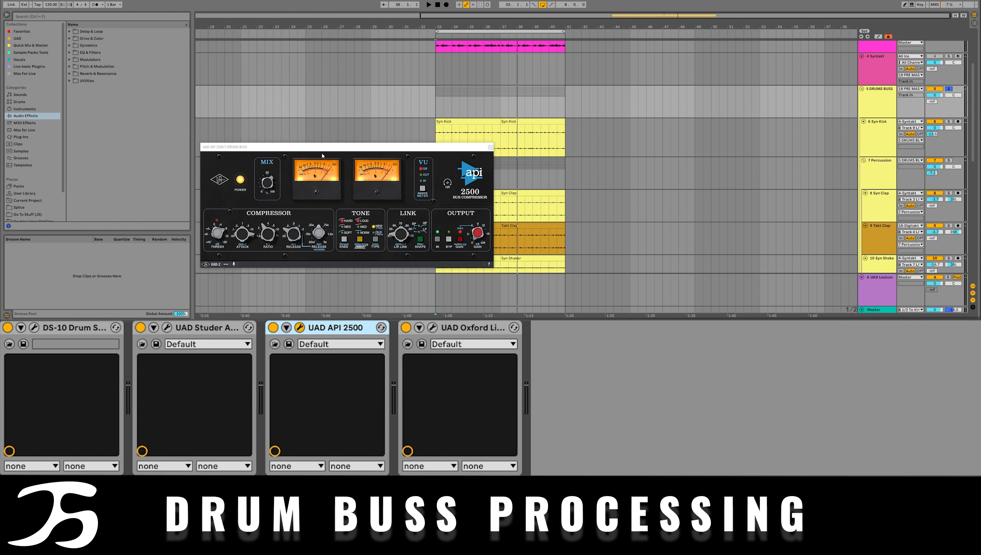
drag(322, 156, 325, 137)
key(space)
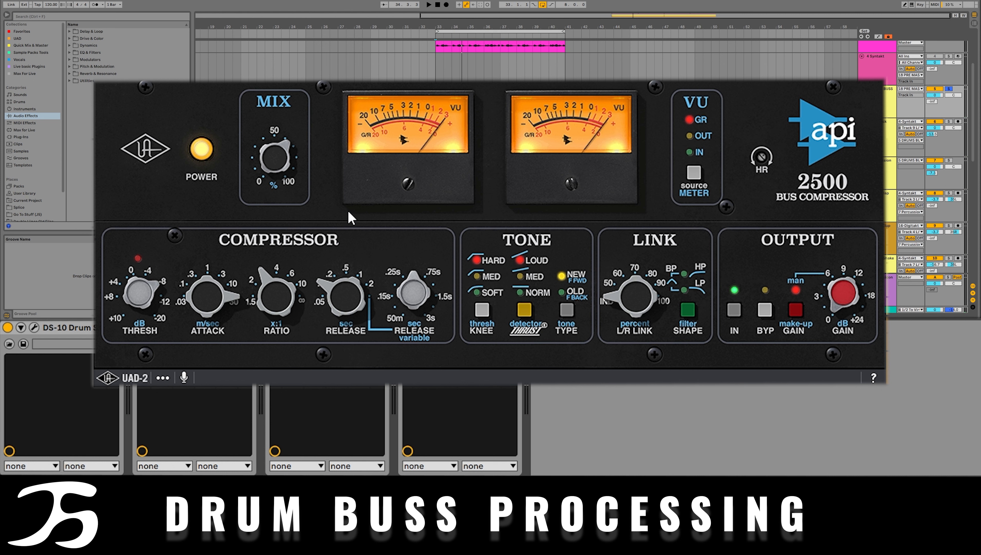
key(space)
key(space)
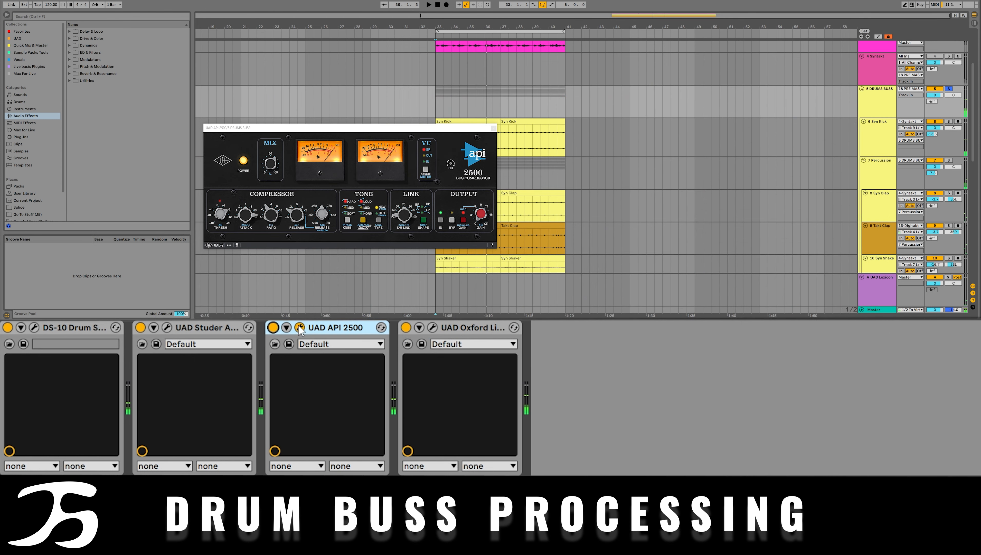
click(300, 328)
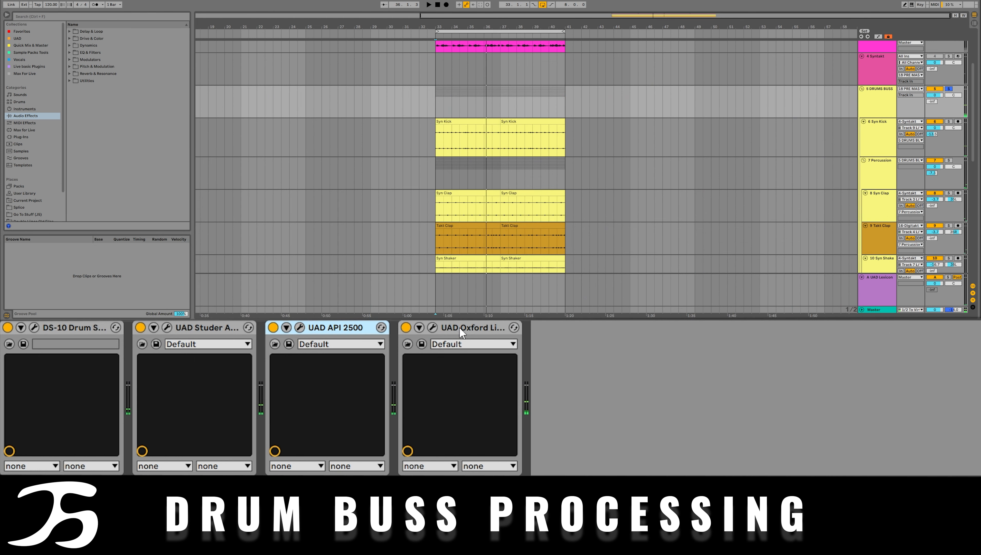
Open the UAD Oxford Limiter, reposition its window, and play the drum mix to check its gain reduction meter
click(432, 328)
drag(366, 168, 467, 138)
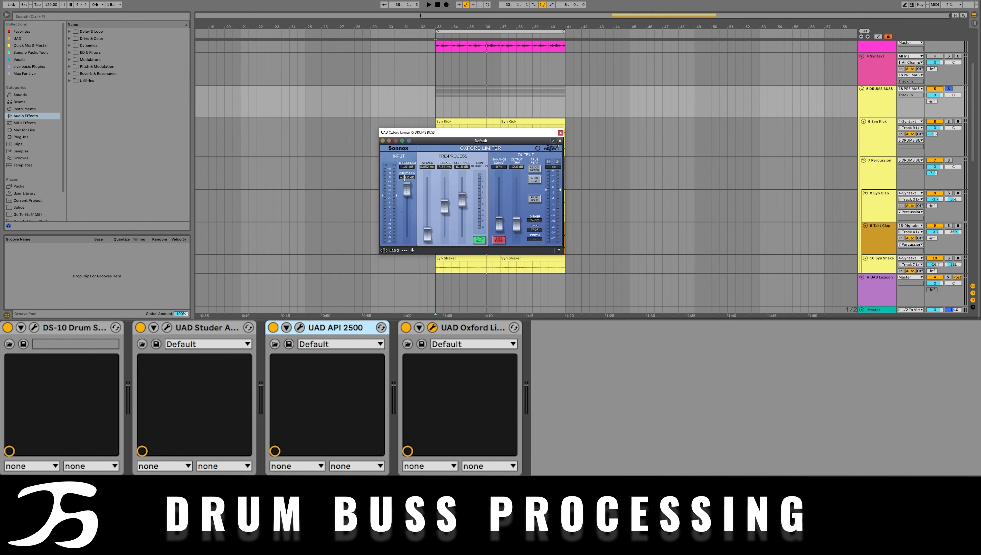
drag(414, 132, 362, 145)
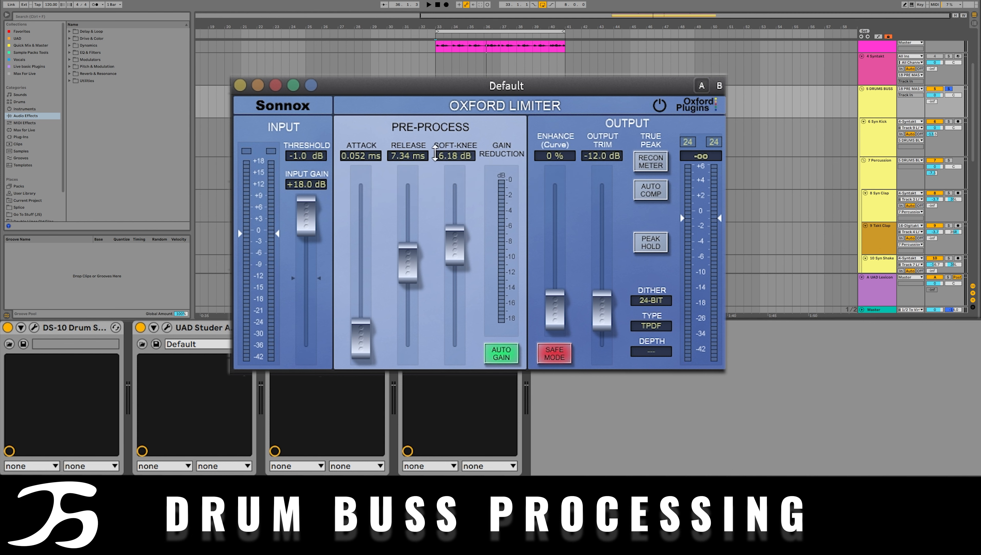
key(space)
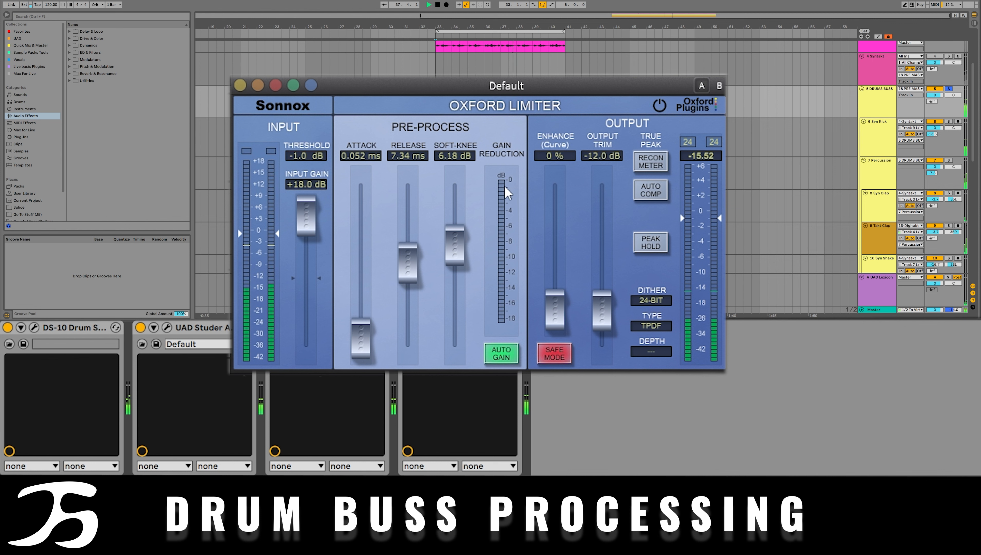
key(space)
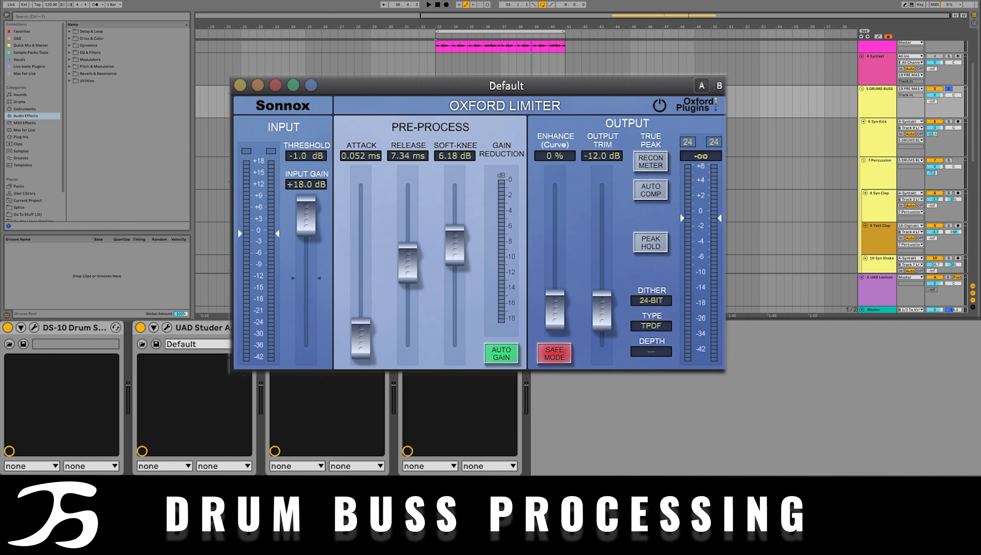
Try the Oxford Limiter's output trim at -18.0 dB while playing the drums, and enter a replacement trim value
key(space)
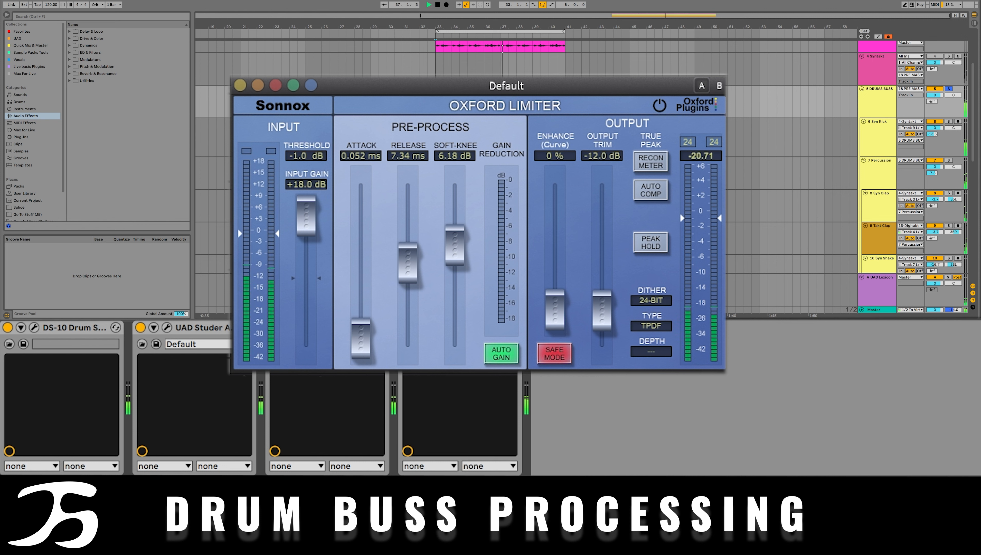
drag(604, 327, 604, 355)
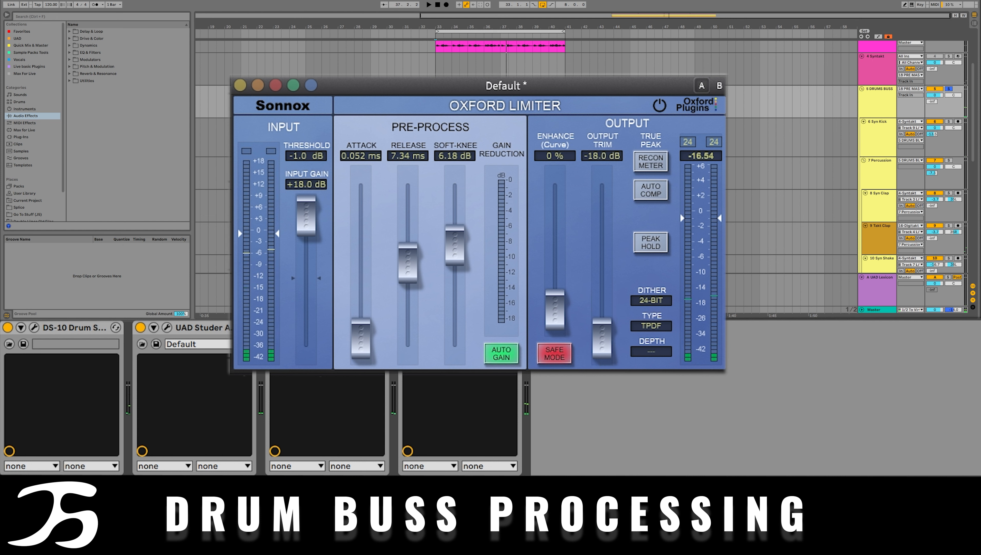
key(space)
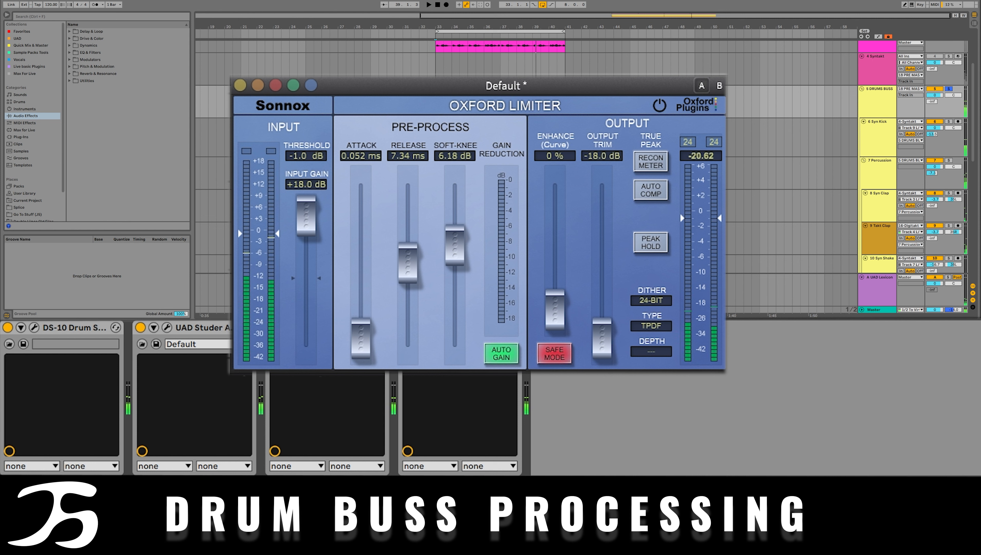
click(610, 155)
text(-1)
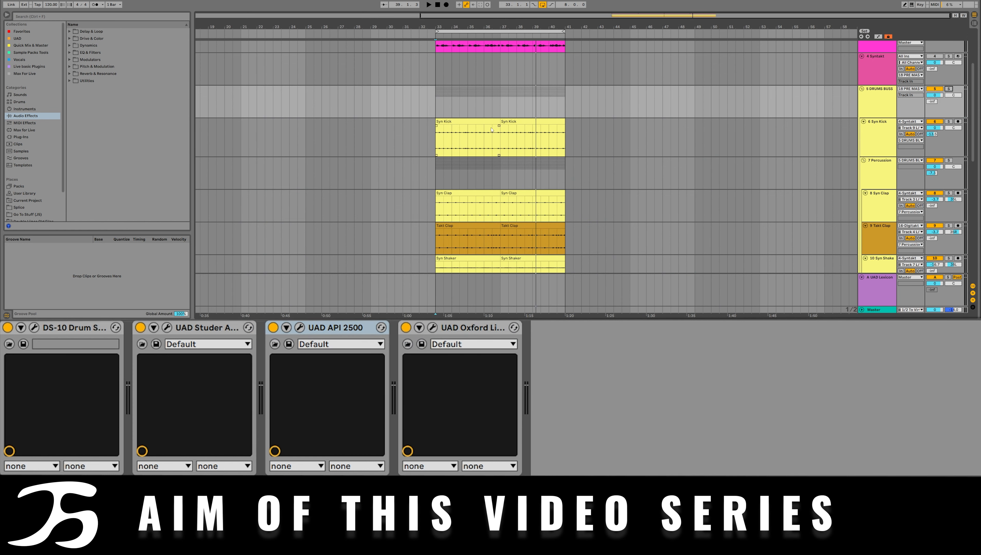
scroll(484, 129, up, 5)
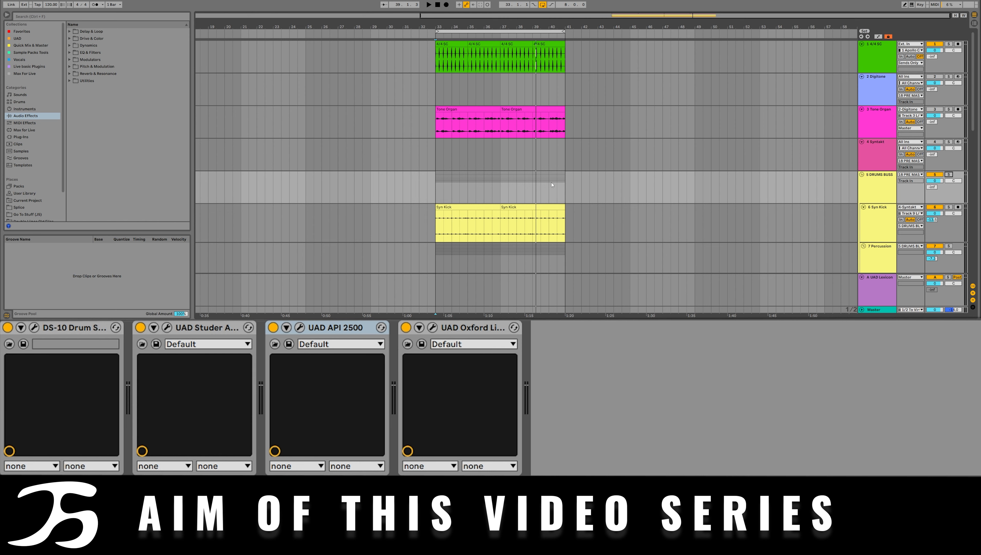
scroll(552, 185, down, 5)
scroll(562, 195, down, 3)
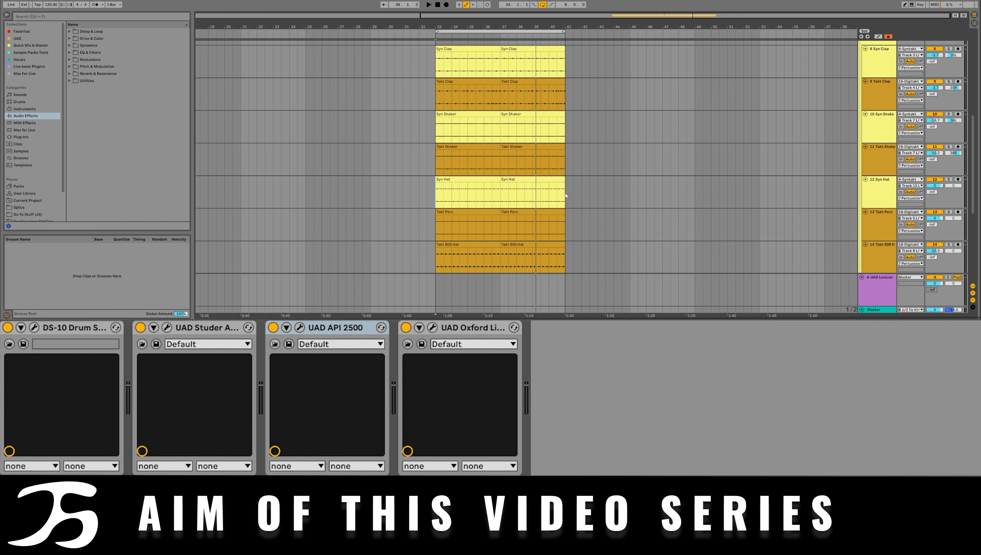
scroll(566, 196, up, 5)
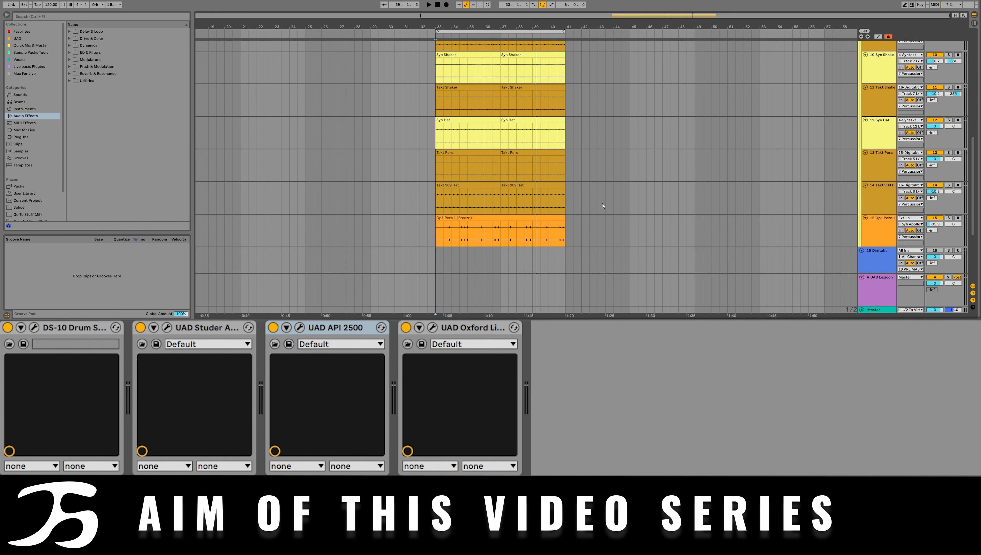
scroll(668, 175, up, 2)
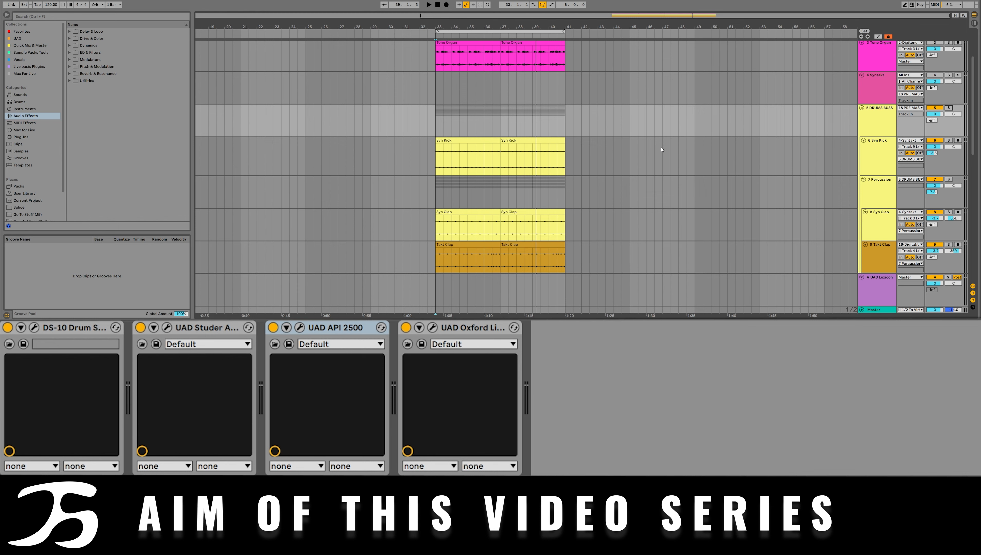
Solo the Syn Kick track and play it from around bar 34 of the arrangement
drag(458, 27, 457, 143)
click(438, 156)
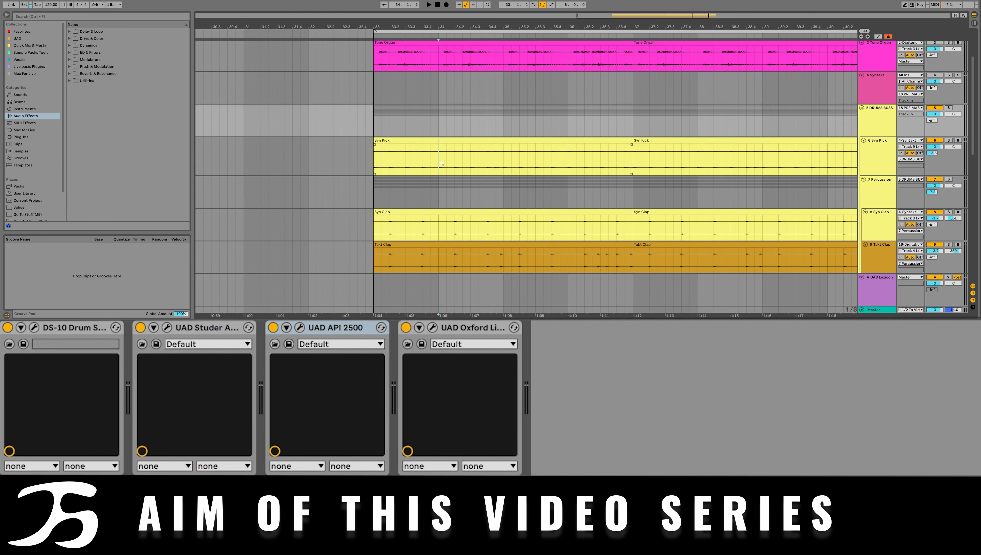
click(949, 141)
key(space)
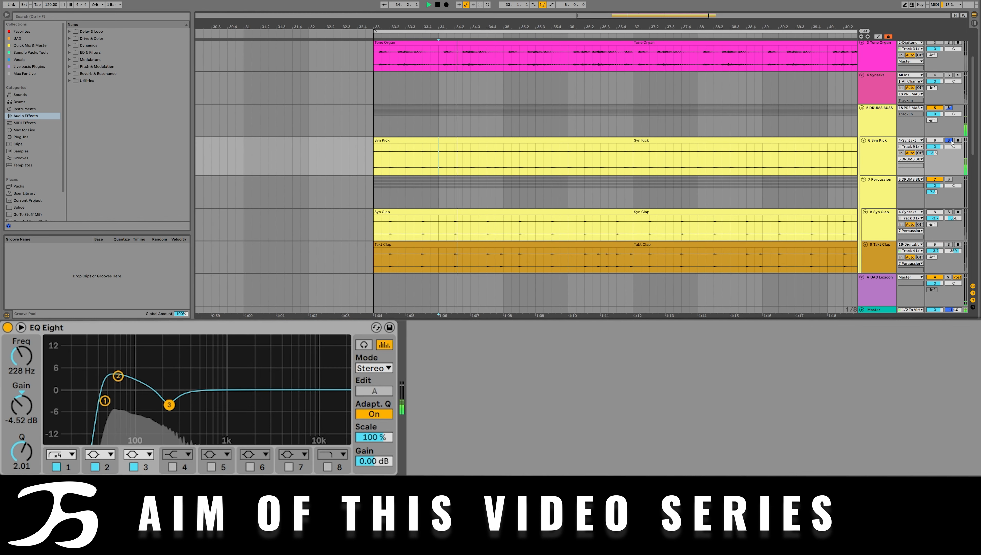
Review the arrangement's drum layers, from the Syn Kick and claps through the shakers and hats to Op1 Perc 1
scroll(952, 143, down, 3)
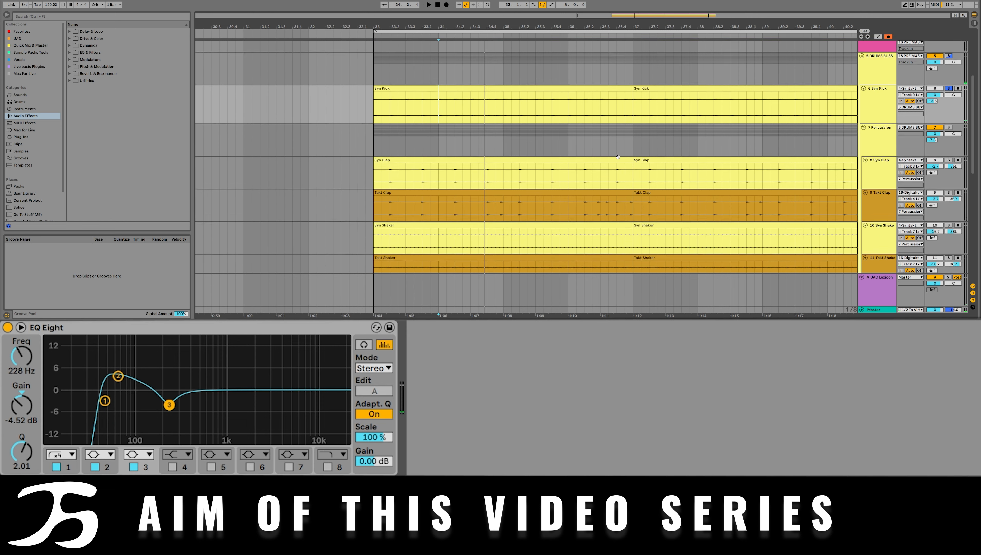
drag(620, 27, 548, 40)
scroll(577, 170, down, 4)
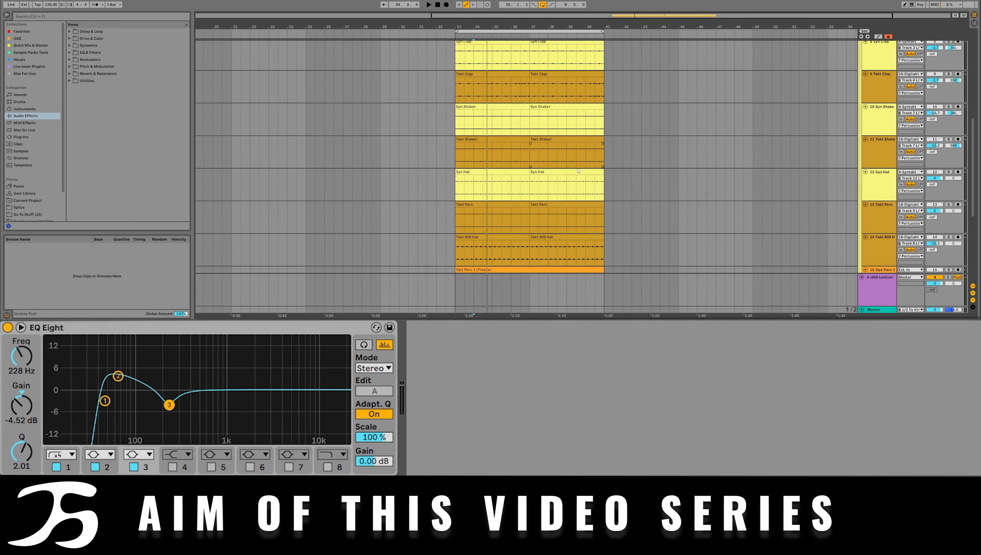
scroll(772, 146, up, 5)
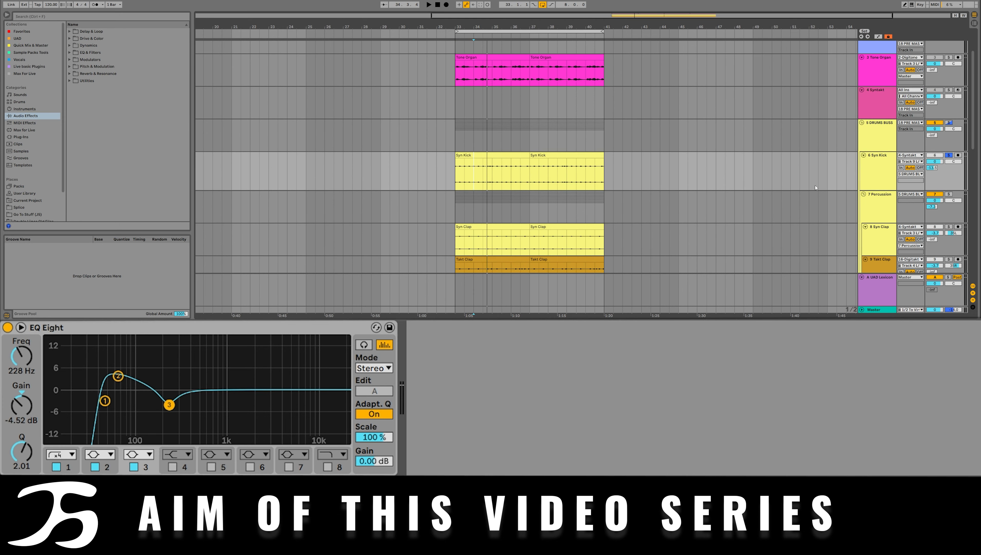
scroll(815, 188, down, 6)
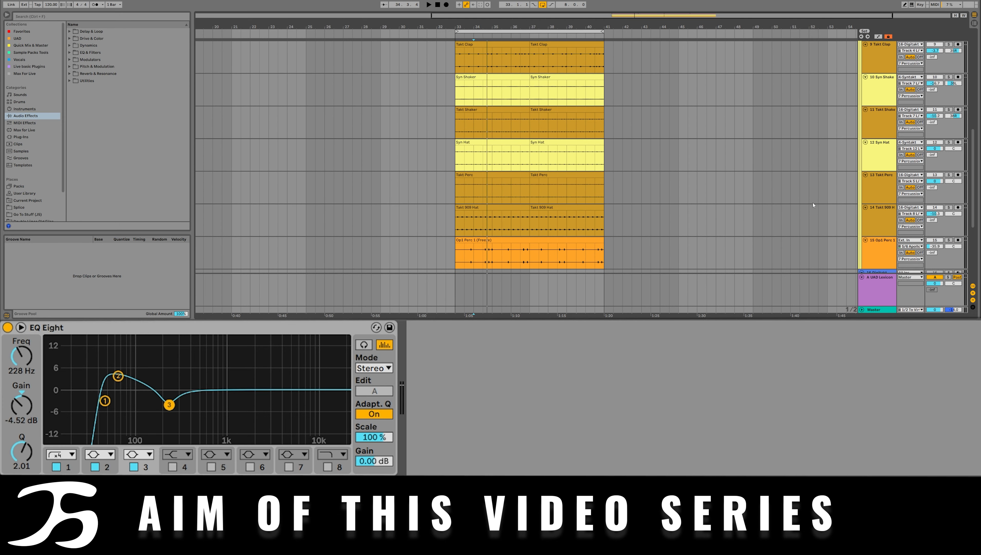
scroll(546, 205, down, 2)
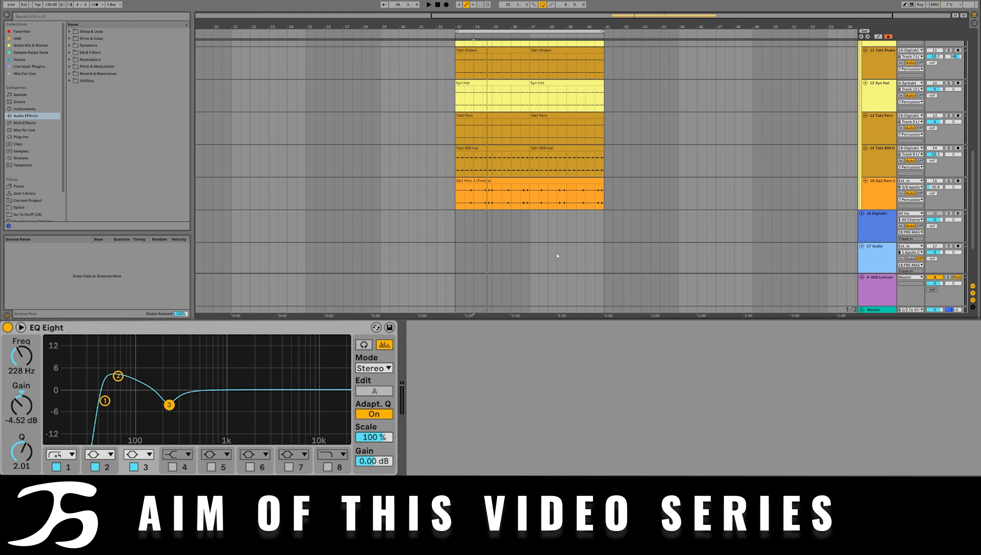